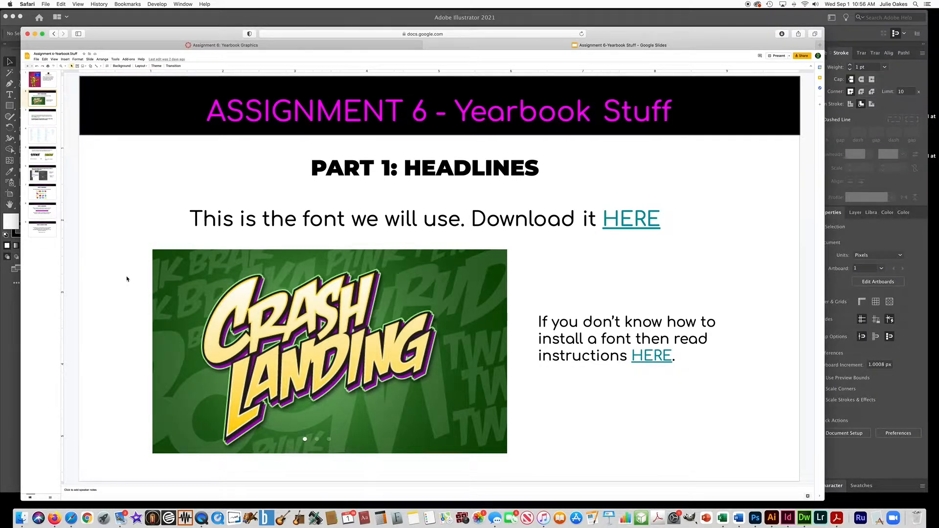
# Review the Yearbook Stuff assignment slides covering the graphics task, the black and color title versions, and the alternative font sheet.
pyautogui.click(44, 210)
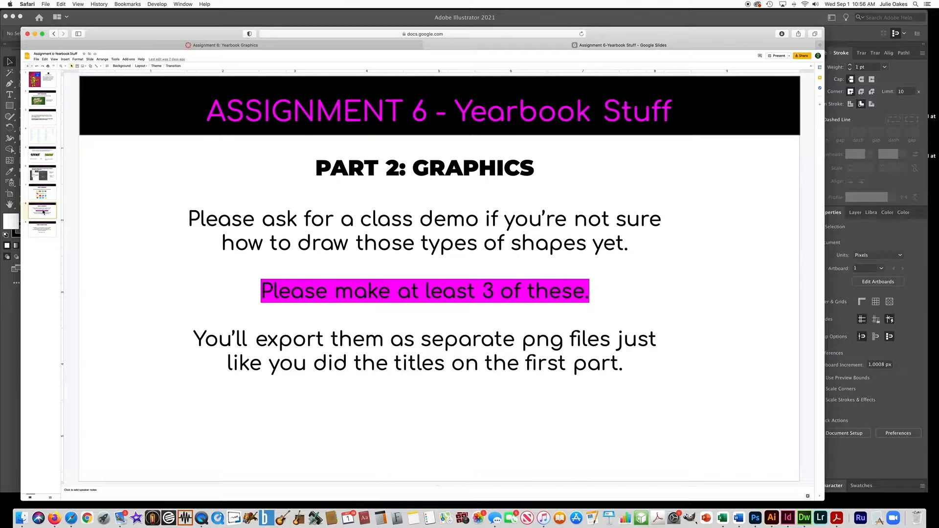
pyautogui.click(45, 157)
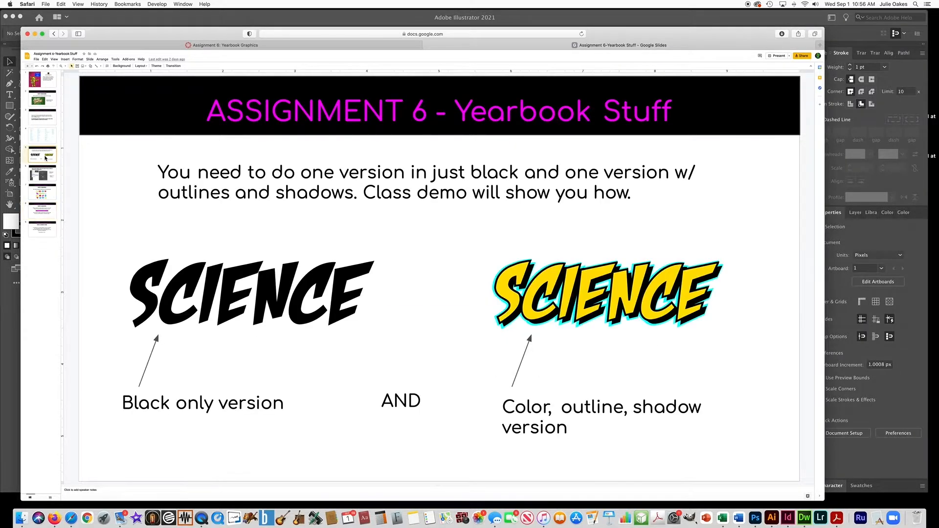
pyautogui.click(43, 143)
pyautogui.click(43, 121)
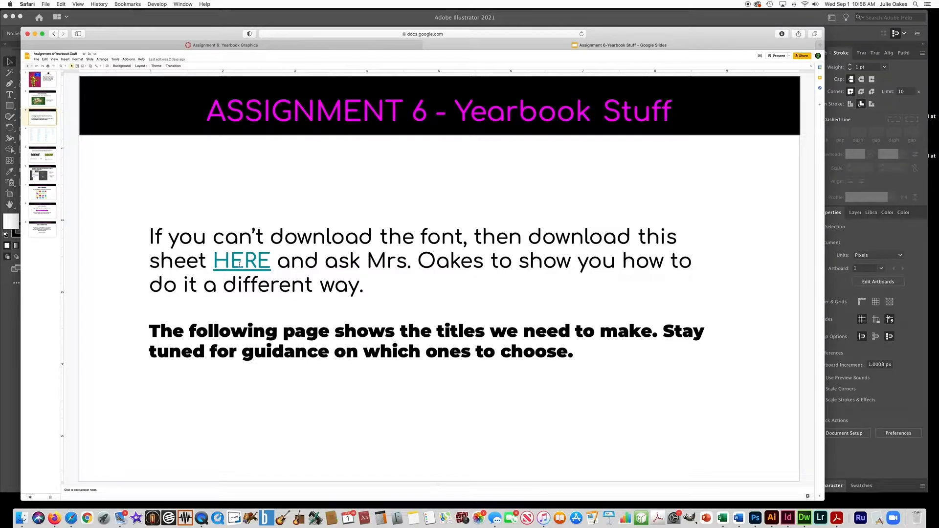
# Switch to Illustrator and inspect the letter S on the CRASH-LANDING-FONT sheet.
pyautogui.click(207, 18)
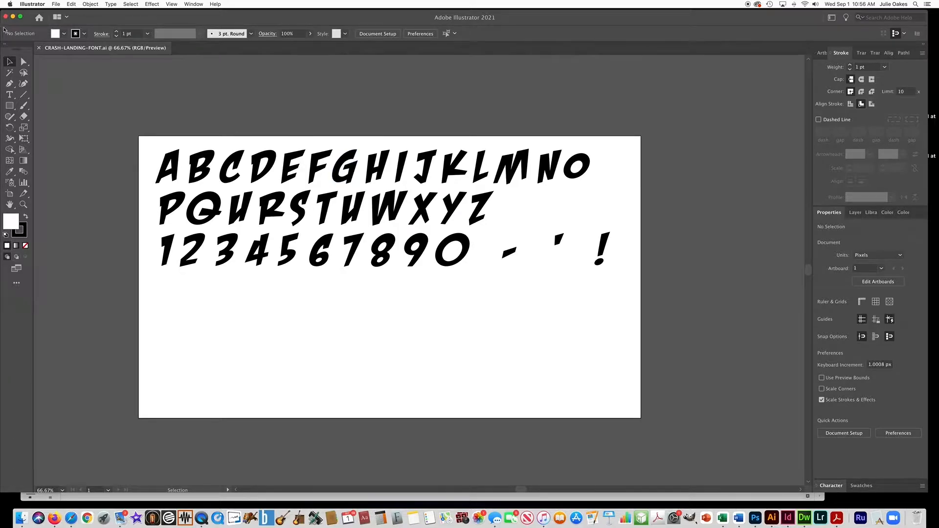
pyautogui.click(299, 210)
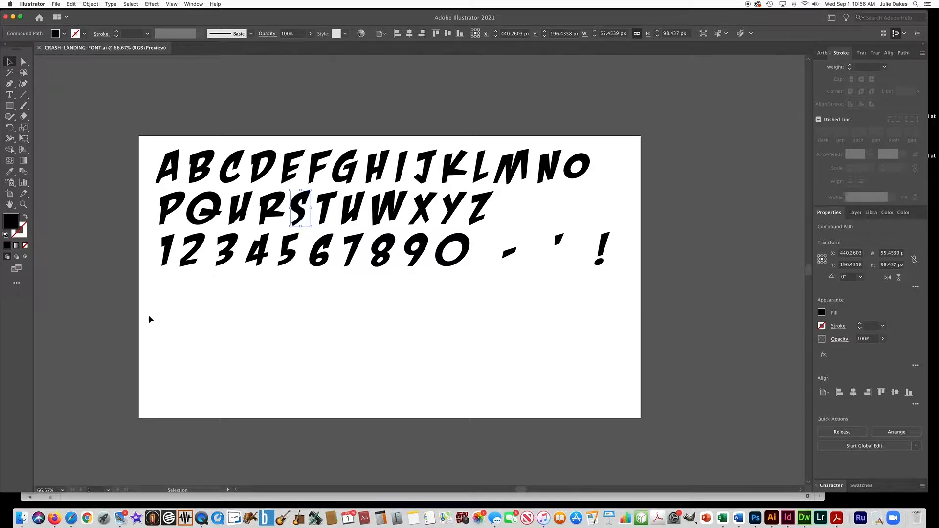
pyautogui.click(123, 314)
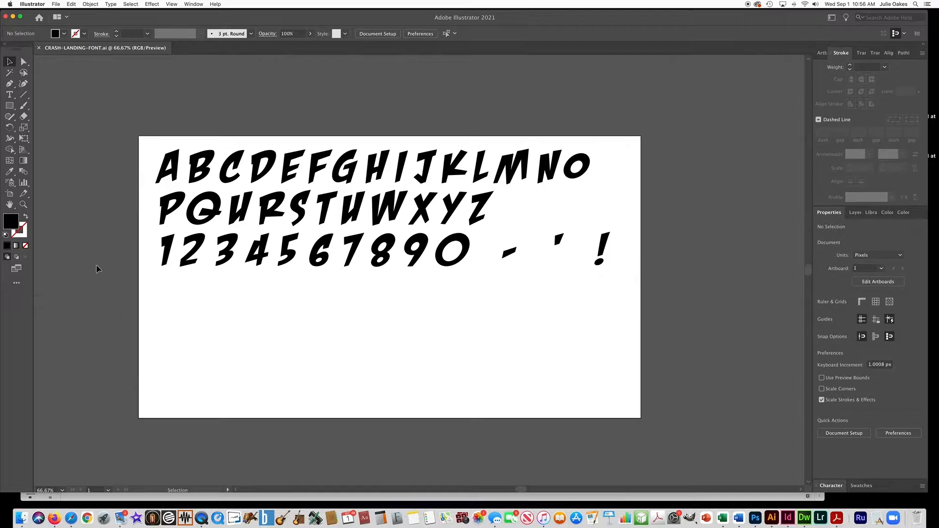
# Create a new document from the Common web preset at 1366 x 768 px.
pyautogui.click(57, 5)
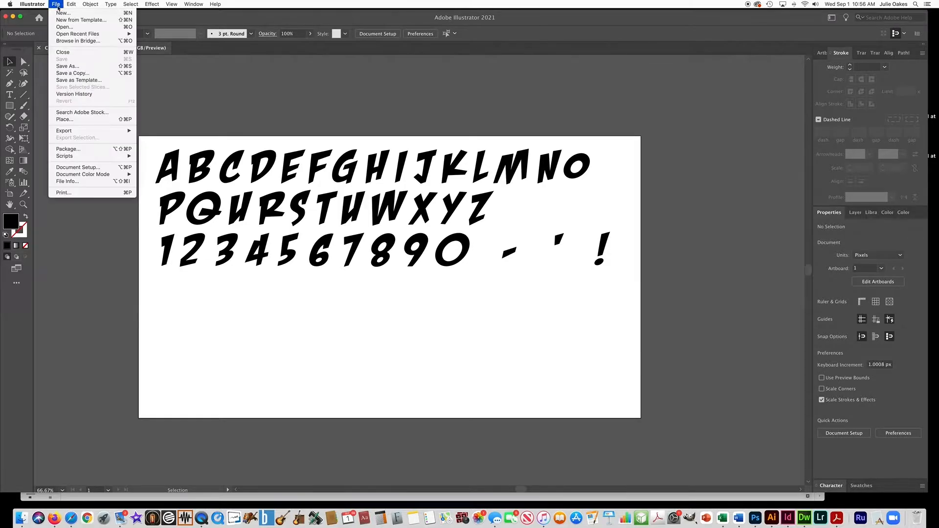
pyautogui.click(59, 13)
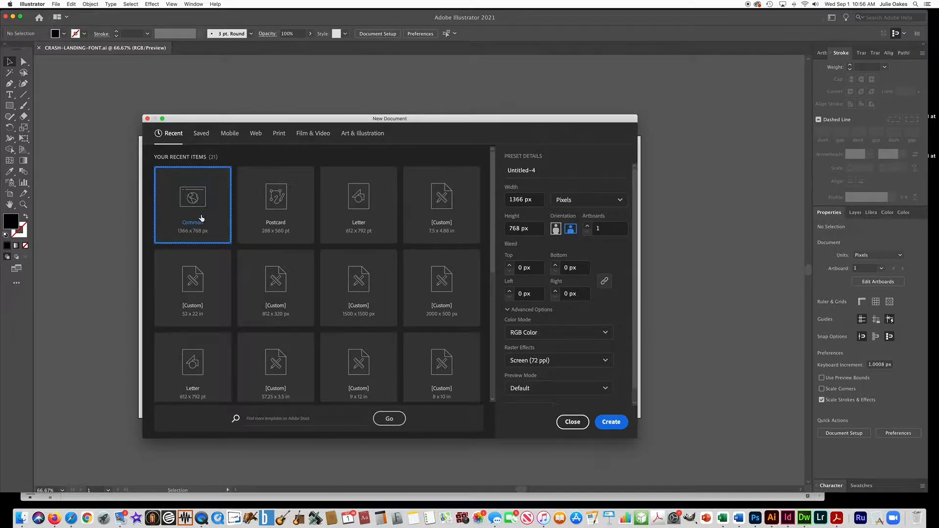
pyautogui.click(255, 134)
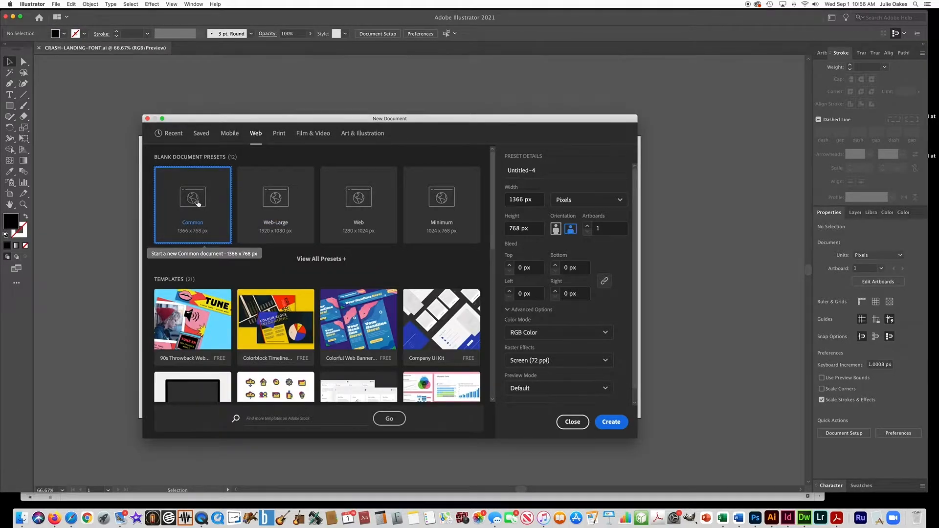
pyautogui.click(611, 422)
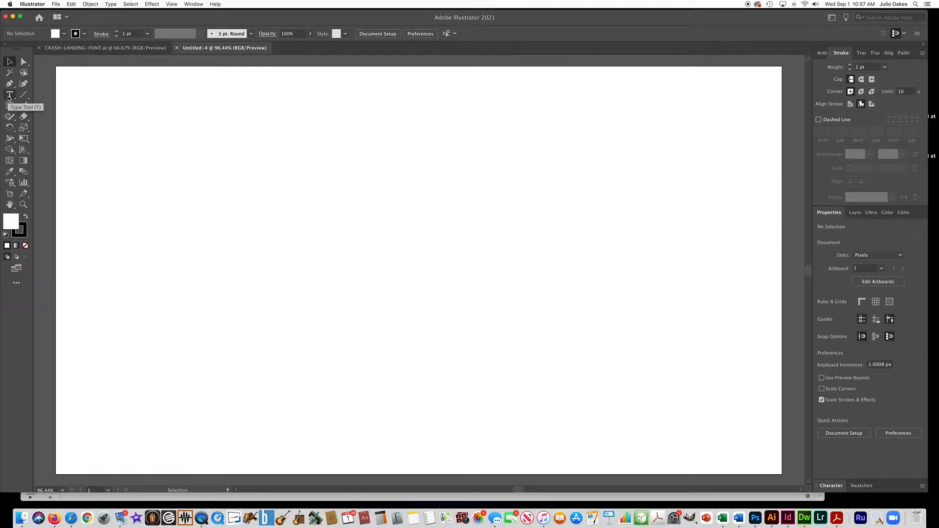
# Add the point text "SCIENCE" on the artboard with the Type tool and select the whole word.
pyautogui.click(9, 95)
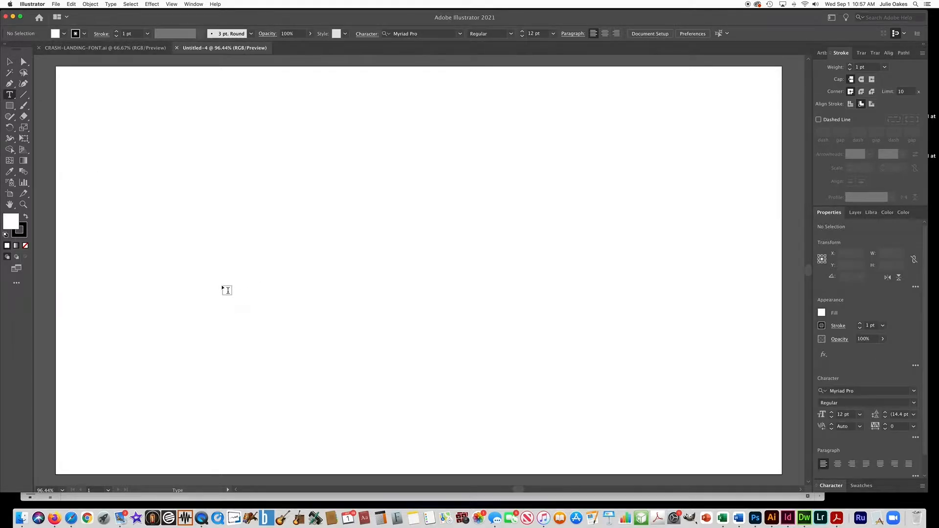
pyautogui.click(224, 287)
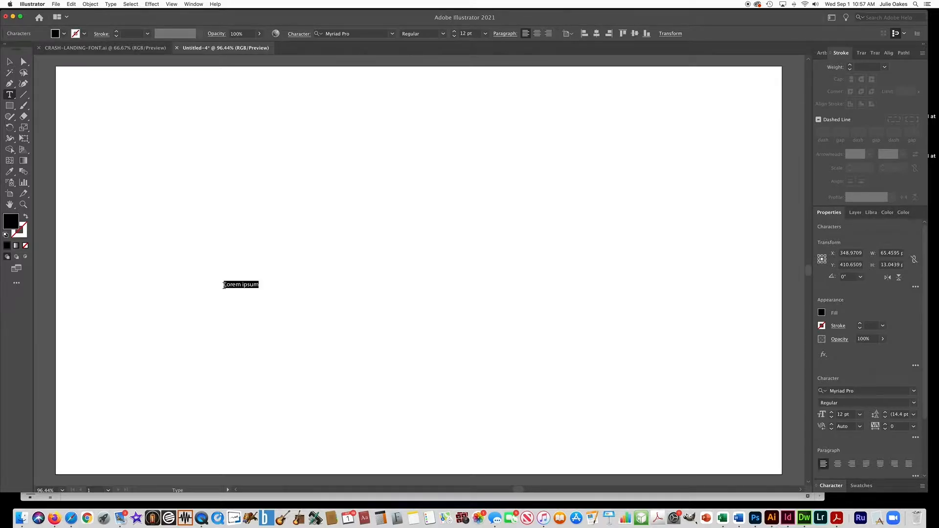
pyautogui.write('SCIENCE')
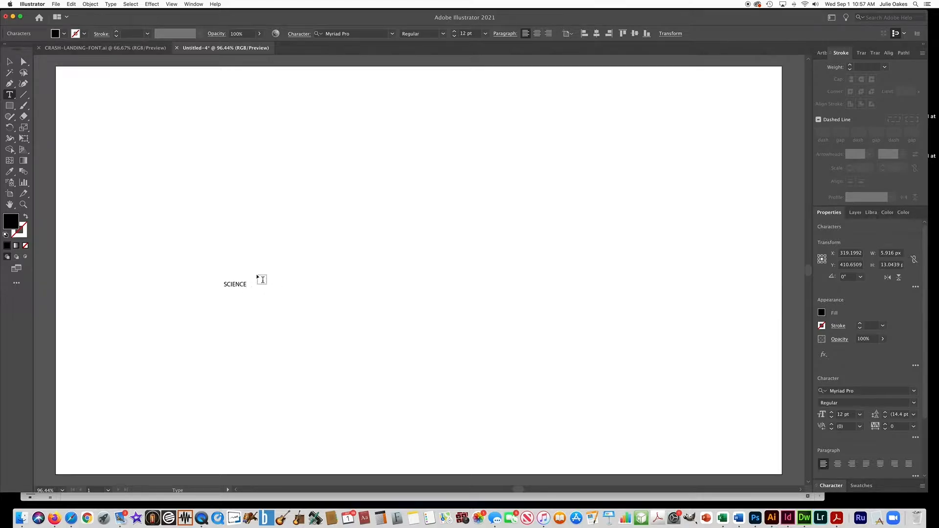
pyautogui.moveTo(246, 284); pyautogui.dragTo(221, 285)
pyautogui.click(194, 4)
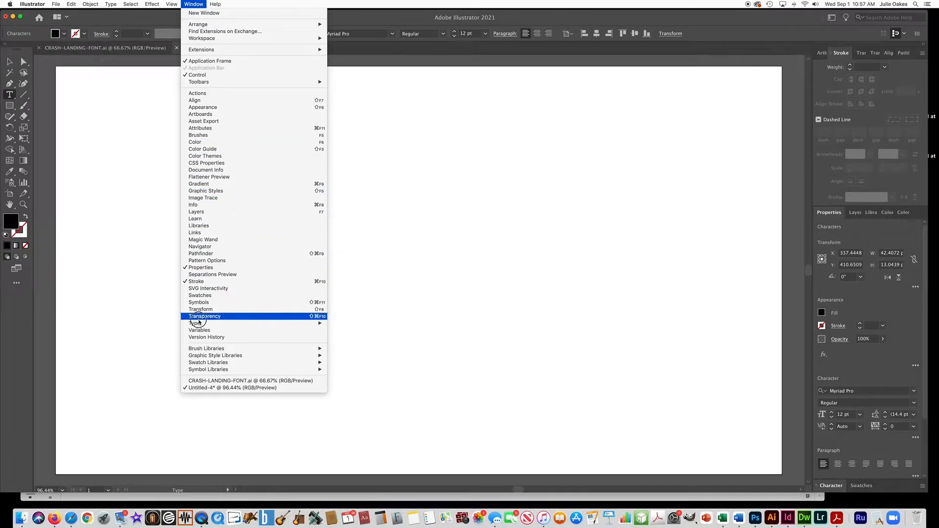
pyautogui.moveTo(198, 326)
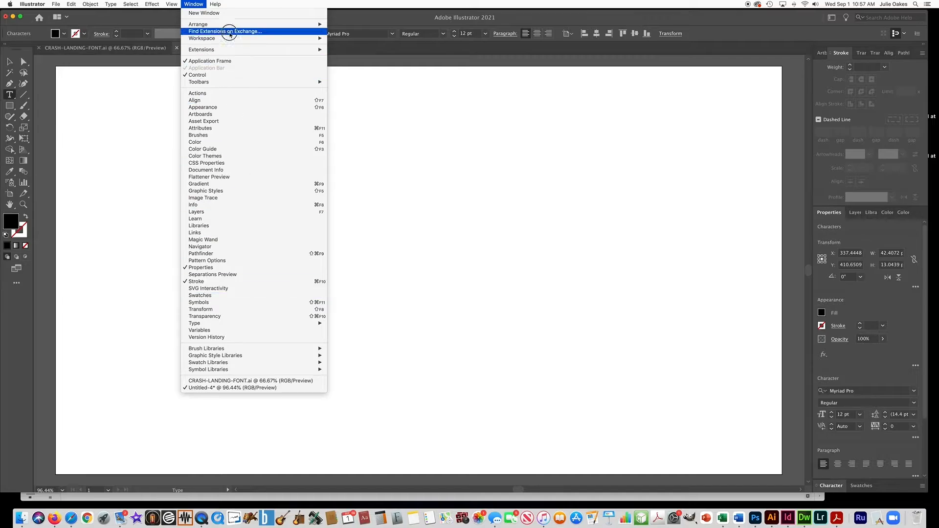
pyautogui.click(197, 4)
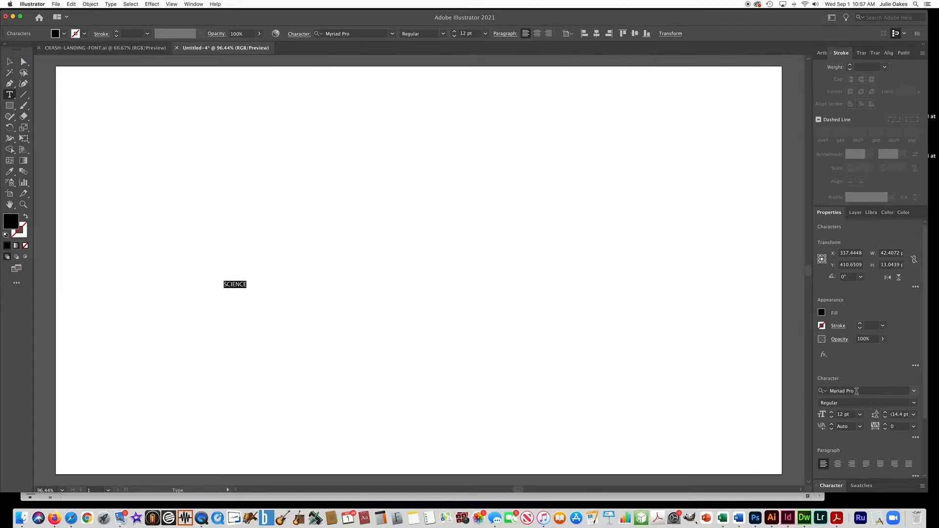
# Change the font of the selected SCIENCE text to CrashLanding BB.
pyautogui.click(857, 391)
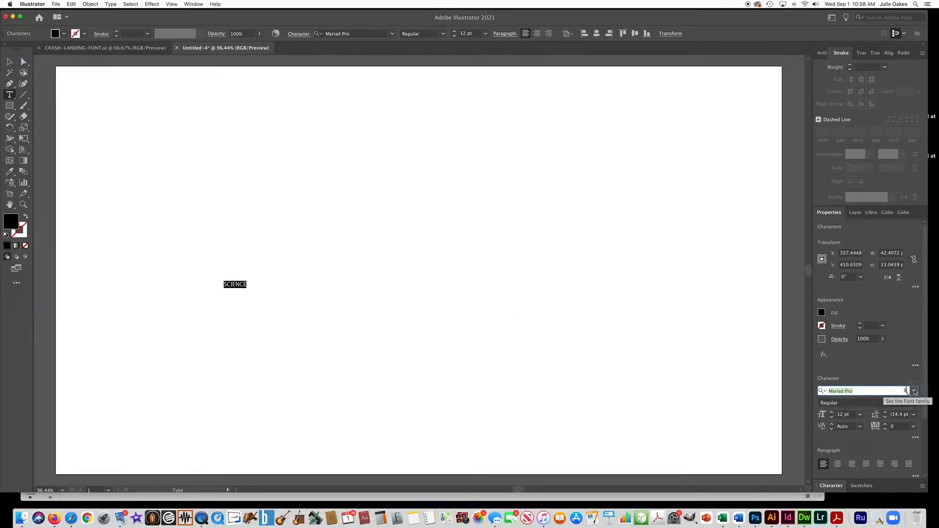
pyautogui.click(914, 391)
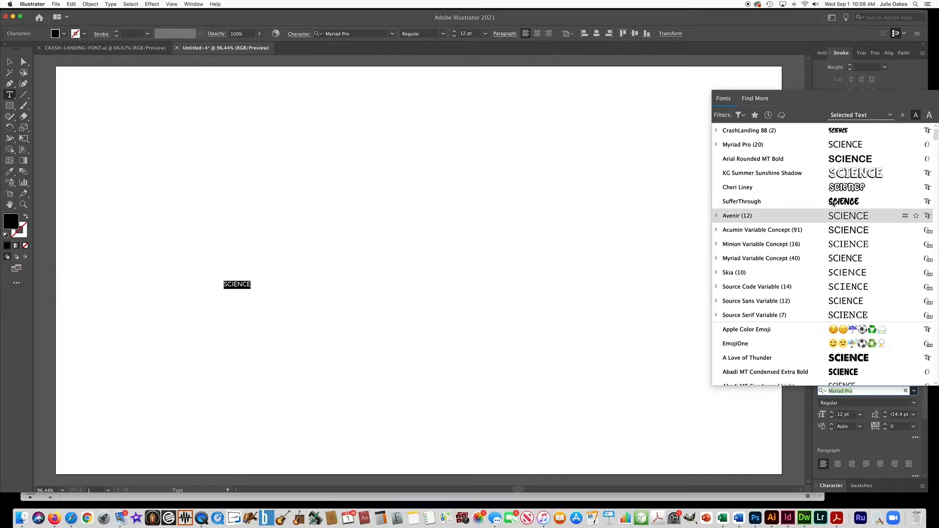
pyautogui.click(732, 131)
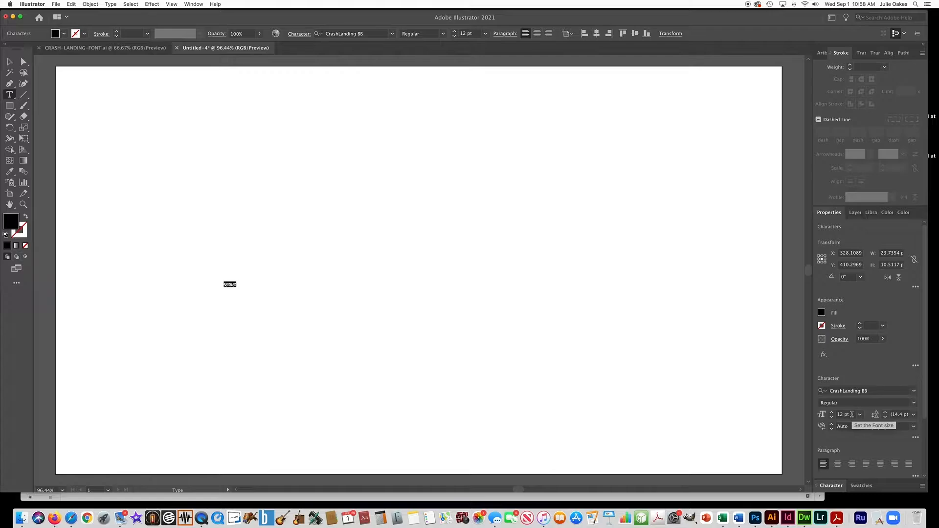
# Set the SCIENCE text's font size to 200 pt.
pyautogui.click(852, 414)
pyautogui.write('200')
pyautogui.press('Return')
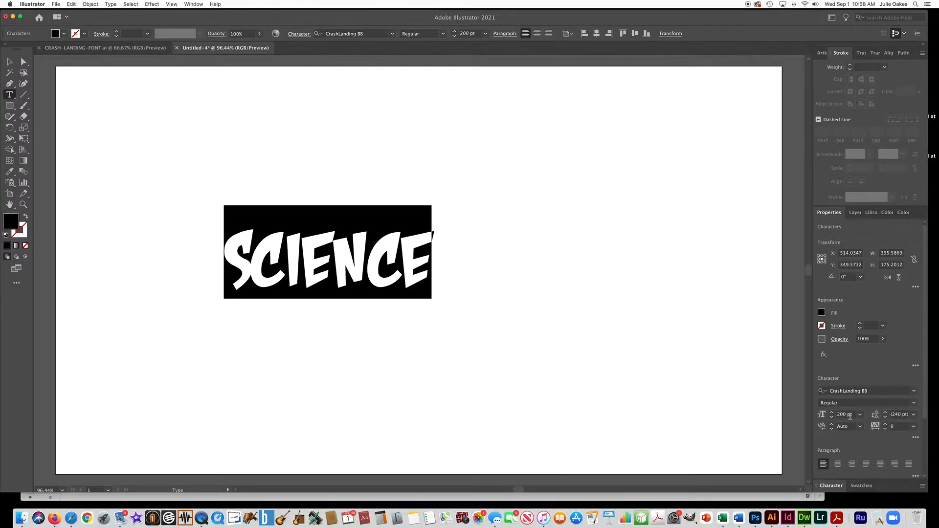
# Set the SCIENCE text's font size to 300 pt.
pyautogui.click(833, 414)
pyautogui.write('300')
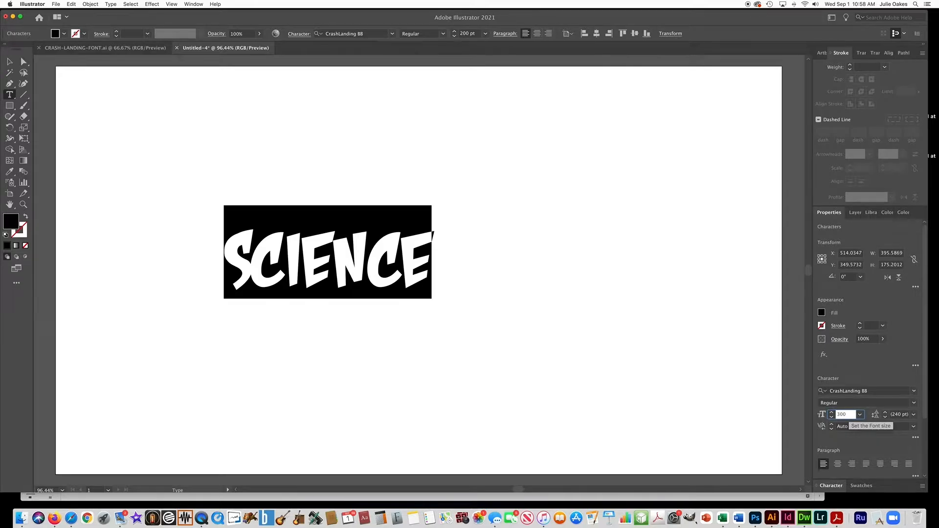
pyautogui.press('Return')
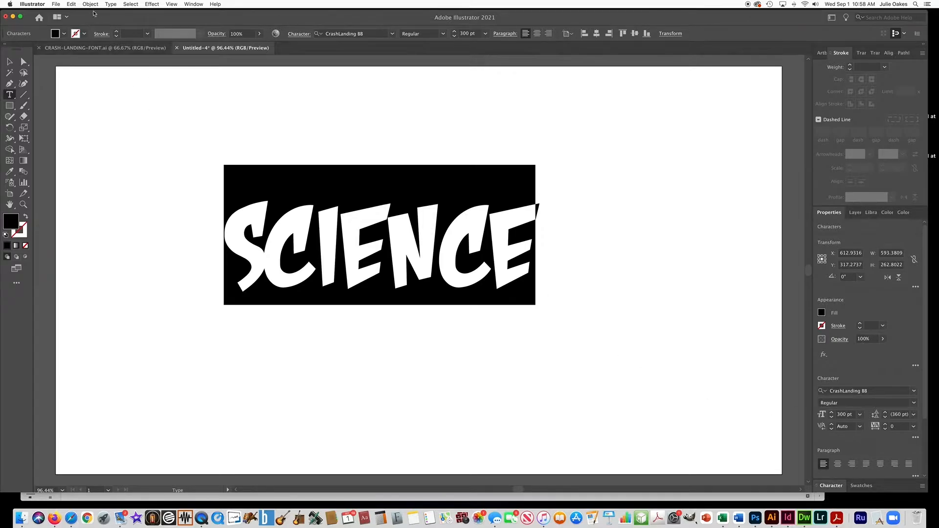
# Select the SCIENCE text as an object, convert it to outlines and deselect it.
pyautogui.click(111, 4)
pyautogui.click(112, 4)
pyautogui.click(10, 62)
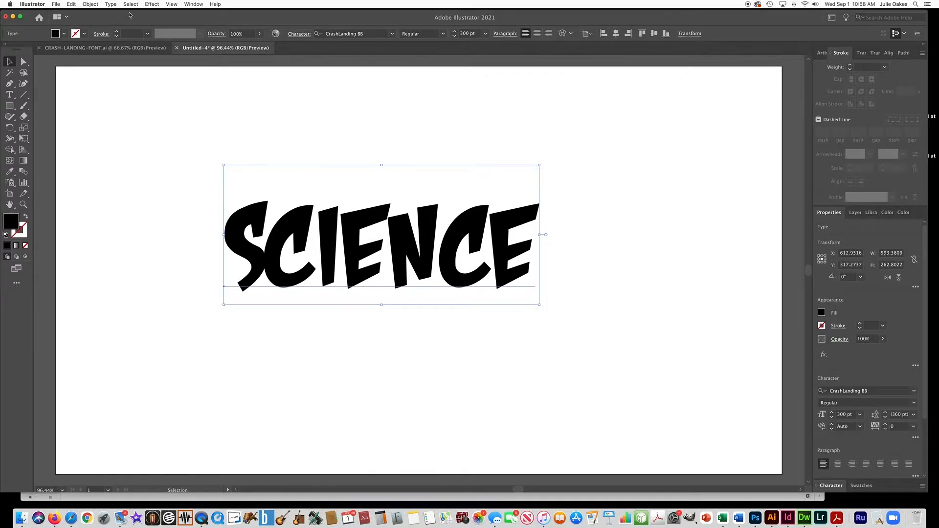
pyautogui.click(113, 4)
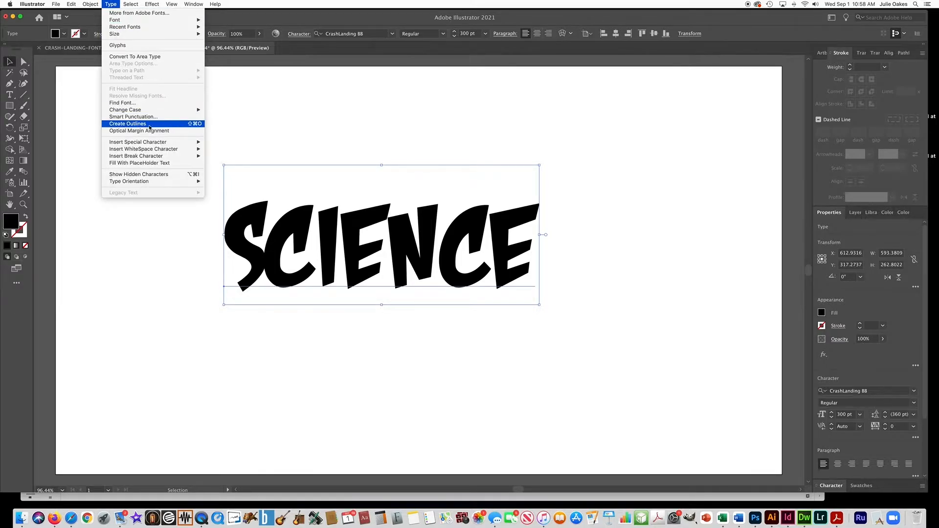
pyautogui.click(124, 125)
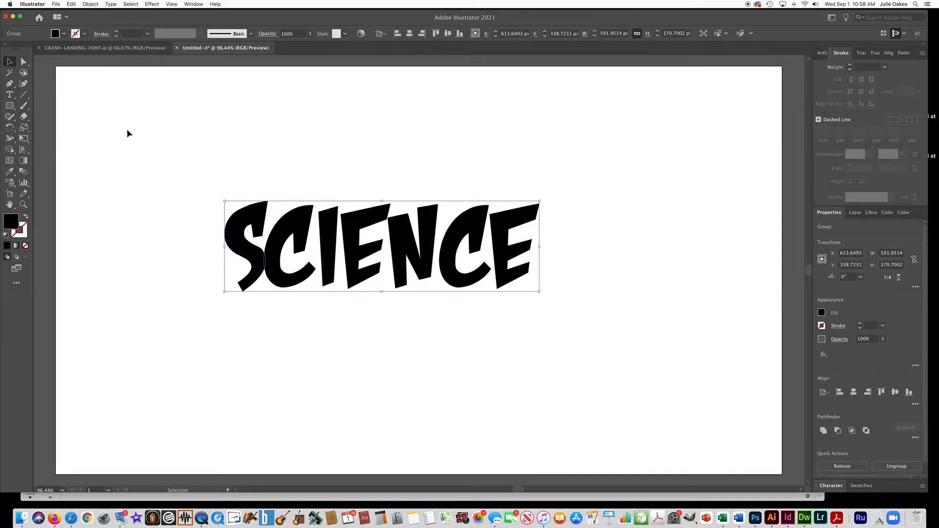
pyautogui.click(196, 208)
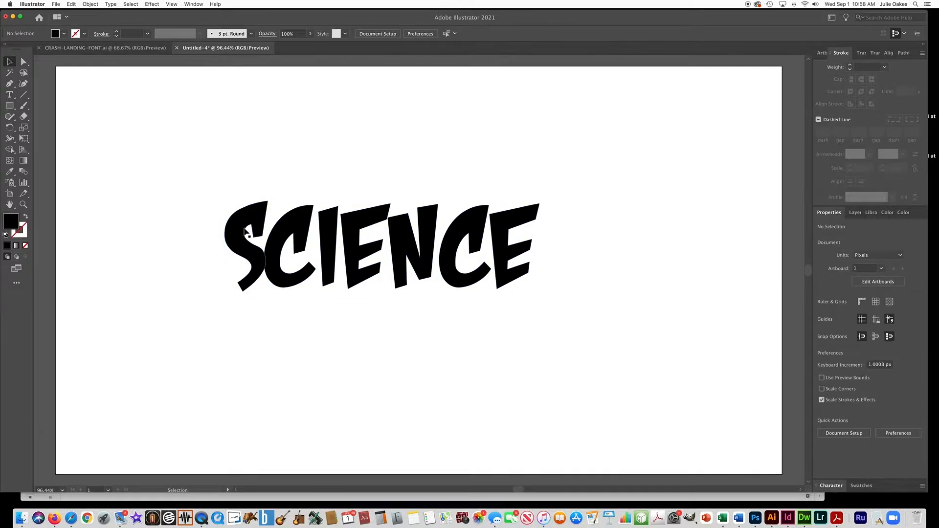
# Move the outlined SCIENCE word slightly down and to the right, and ungroup it into separate letters.
pyautogui.moveTo(238, 234)
pyautogui.mouseDown()
pyautogui.moveTo(218, 184)
pyautogui.moveTo(260, 231)
pyautogui.moveTo(255, 240)
pyautogui.mouseUp()
pyautogui.click(95, 4)
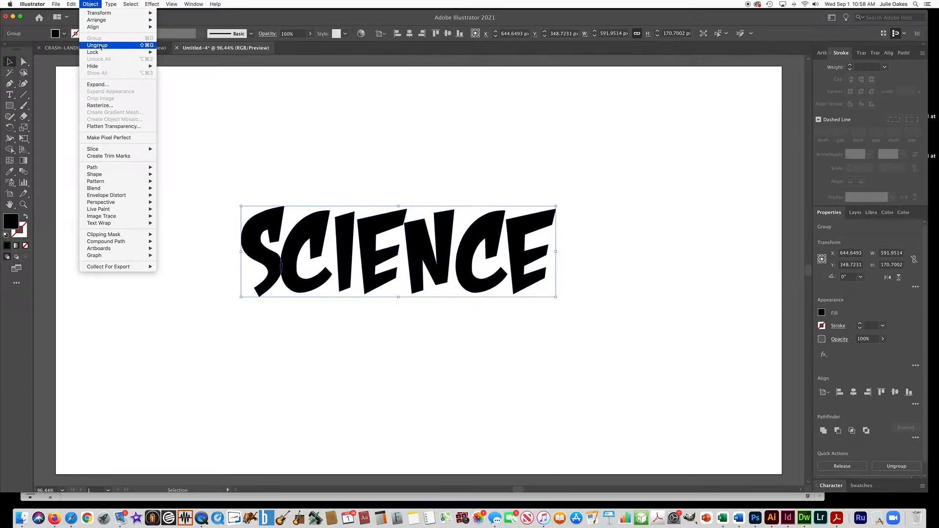
pyautogui.click(134, 47)
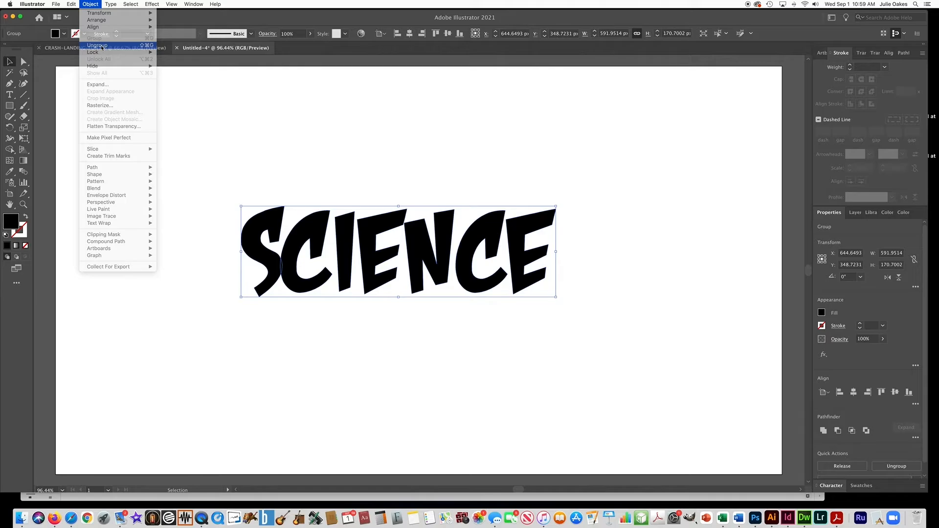
pyautogui.click(178, 142)
# Try moving the separate letter S up and away from the word, and undo the move.
pyautogui.moveTo(251, 250)
pyautogui.mouseDown()
pyautogui.moveTo(248, 235)
pyautogui.moveTo(210, 256)
pyautogui.moveTo(240, 242)
pyautogui.mouseUp()
pyautogui.press('super+z')
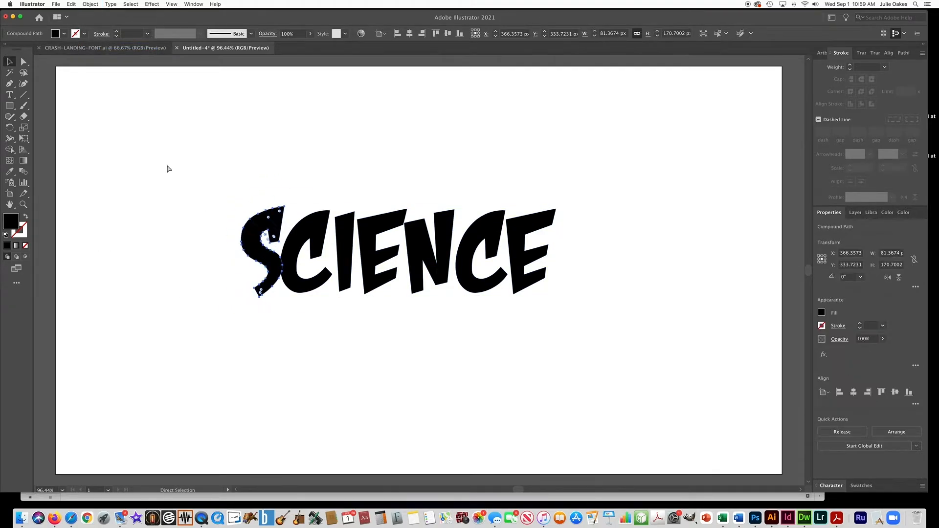
pyautogui.click(172, 252)
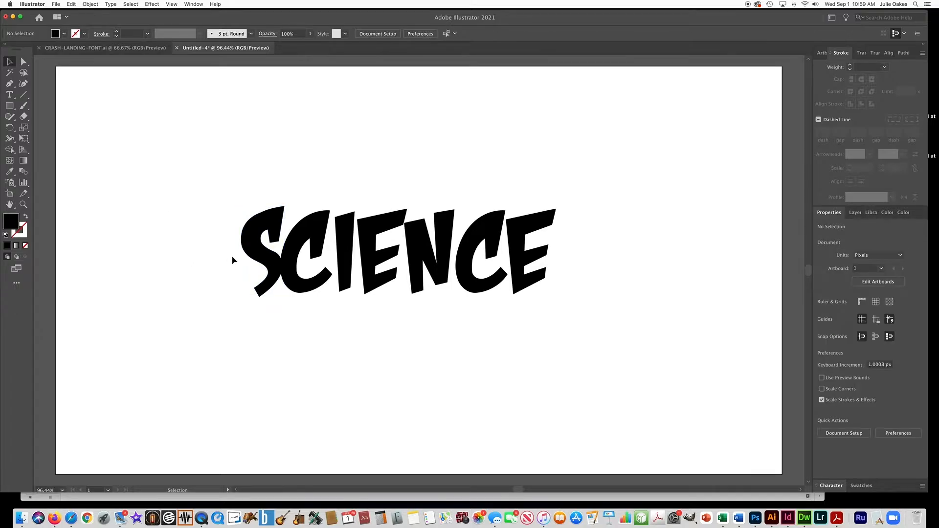
# Nudge the S, the I and the first E of SCIENCE slightly left to adjust the letter spacing.
pyautogui.click(257, 259)
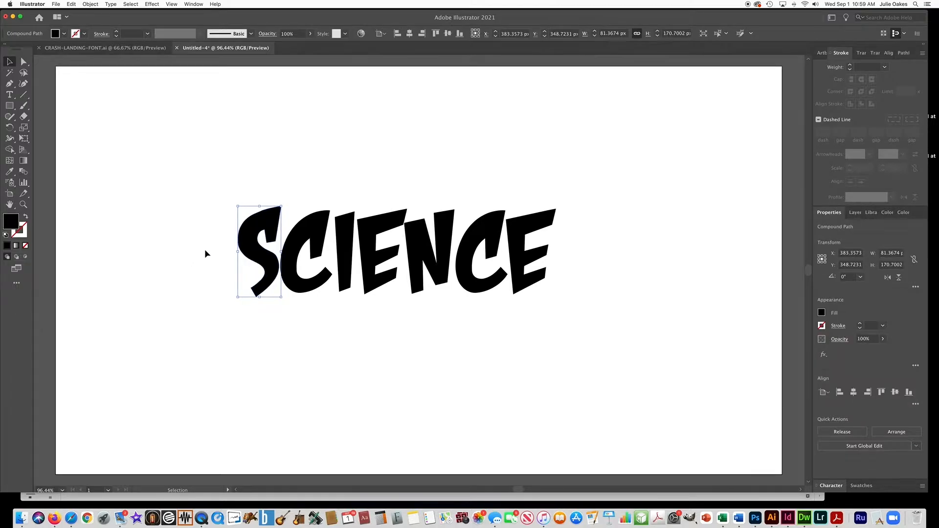
pyautogui.click(182, 268)
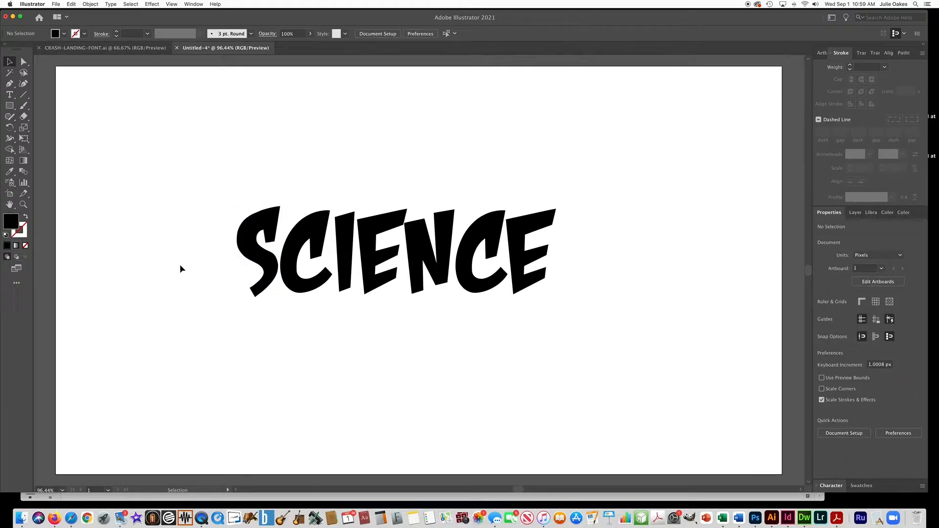
pyautogui.click(345, 234)
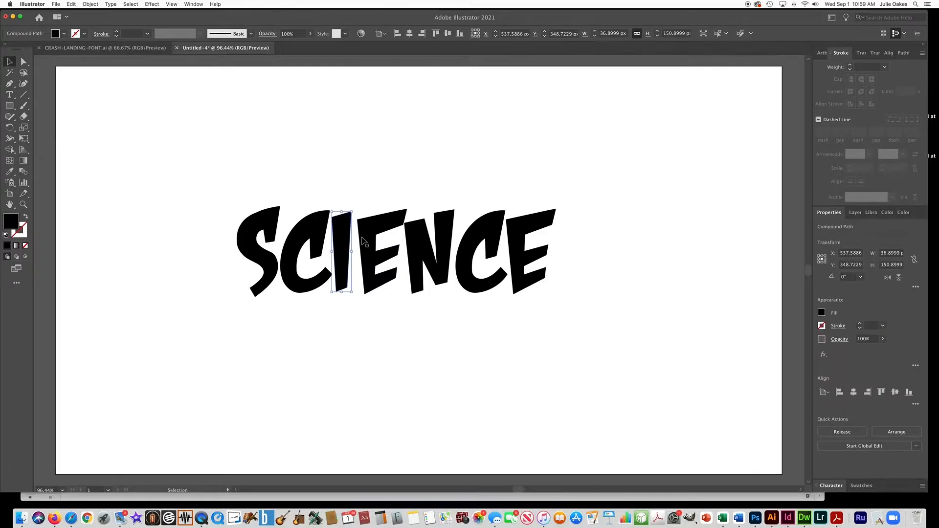
pyautogui.click(363, 241)
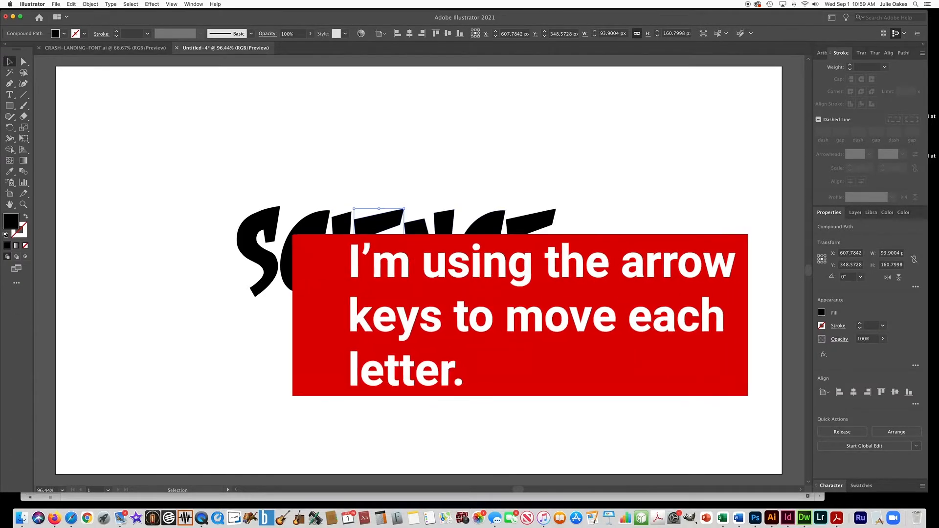
# Nudge the second C of SCIENCE slightly left, check the spacing of the last E, and deselect the letters.
pyautogui.click(467, 246)
pyautogui.press('Left')
pyautogui.press('Left')
pyautogui.press('Left')
pyautogui.press('Left')
pyautogui.click(516, 242)
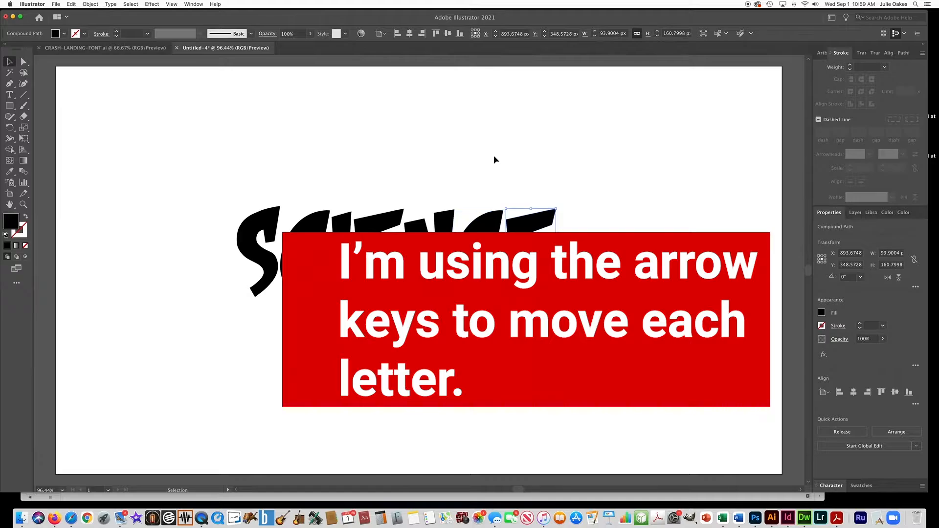
pyautogui.click(493, 160)
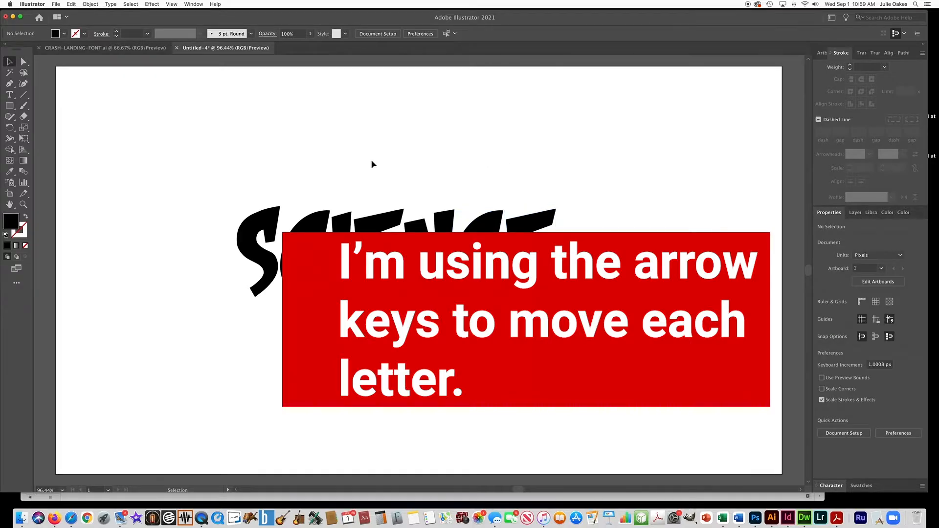
# Try copying the letter S from the CRASH-LANDING-FONT.ai document to below the SCIENCE word, and delete the pasted letter.
pyautogui.click(93, 48)
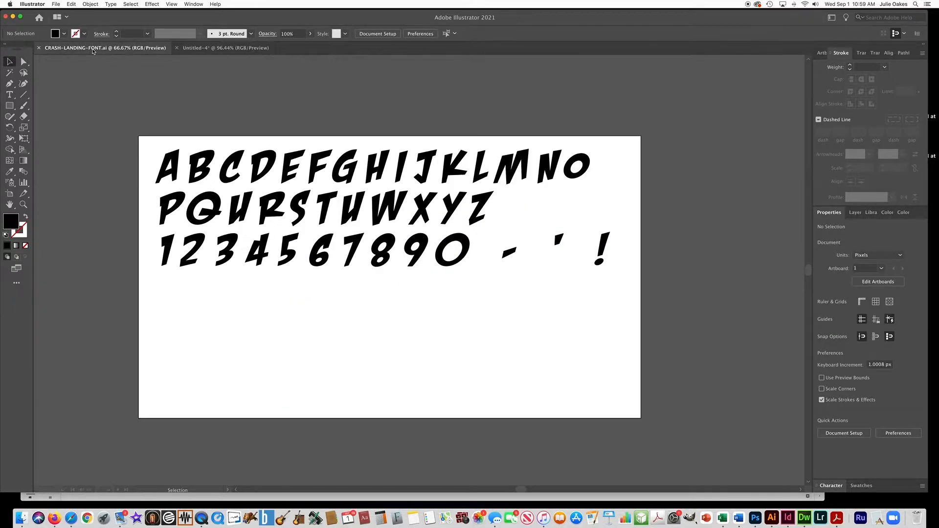
pyautogui.click(302, 209)
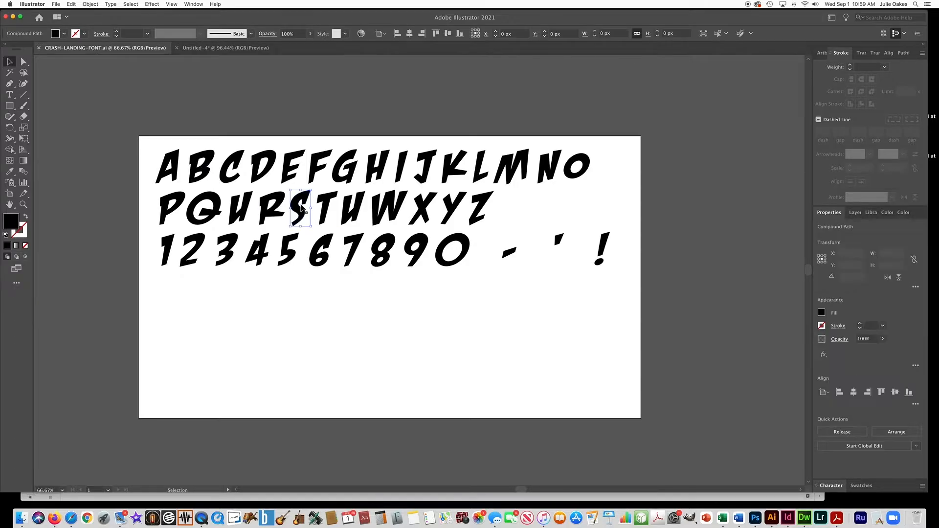
pyautogui.click(212, 48)
pyautogui.press('cmd+v')
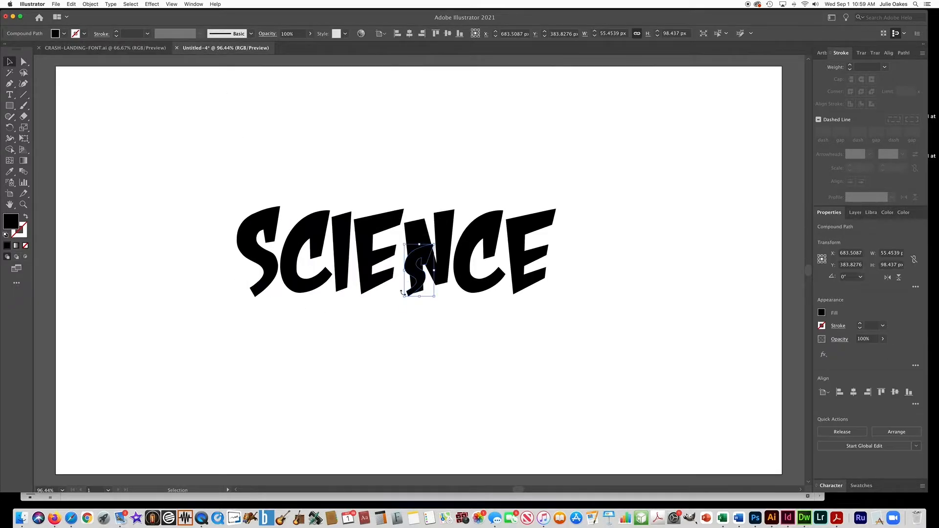
pyautogui.moveTo(415, 279); pyautogui.dragTo(309, 382)
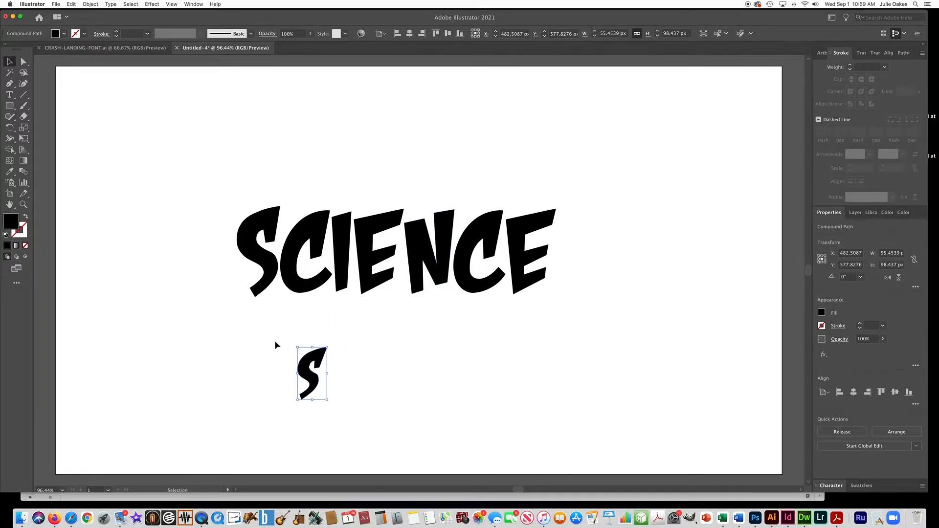
pyautogui.press('Delete')
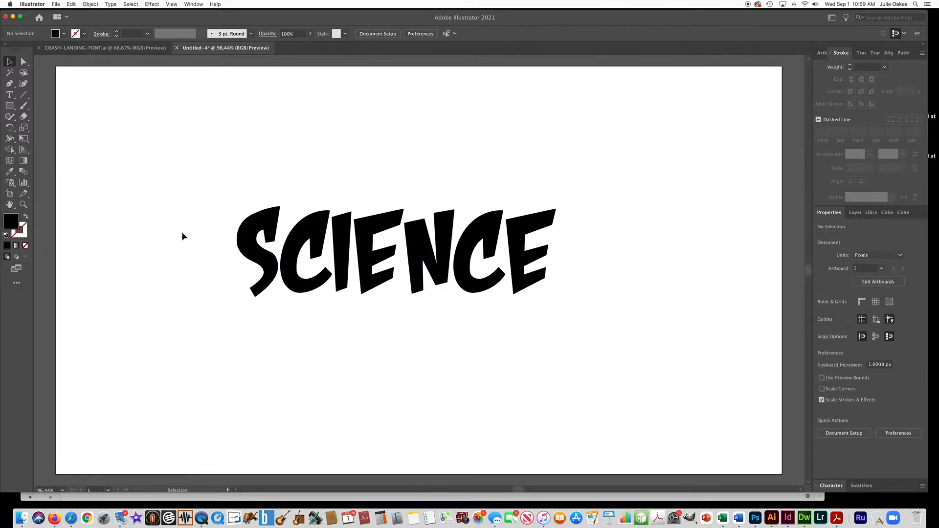
# Group all the letters of SCIENCE, move the group slightly down and to the right, and deselect it.
pyautogui.moveTo(184, 243); pyautogui.dragTo(106, 155)
pyautogui.moveTo(200, 168); pyautogui.dragTo(623, 335)
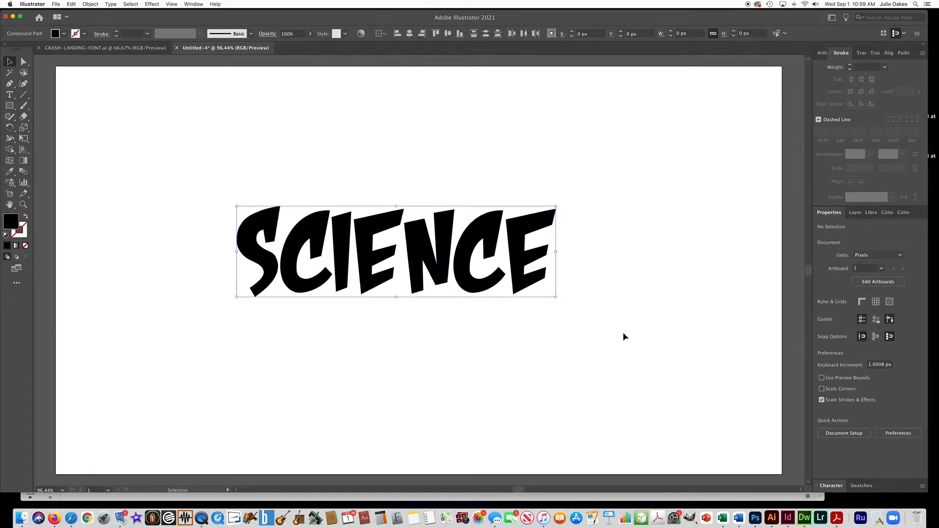
pyautogui.click(91, 4)
pyautogui.click(100, 38)
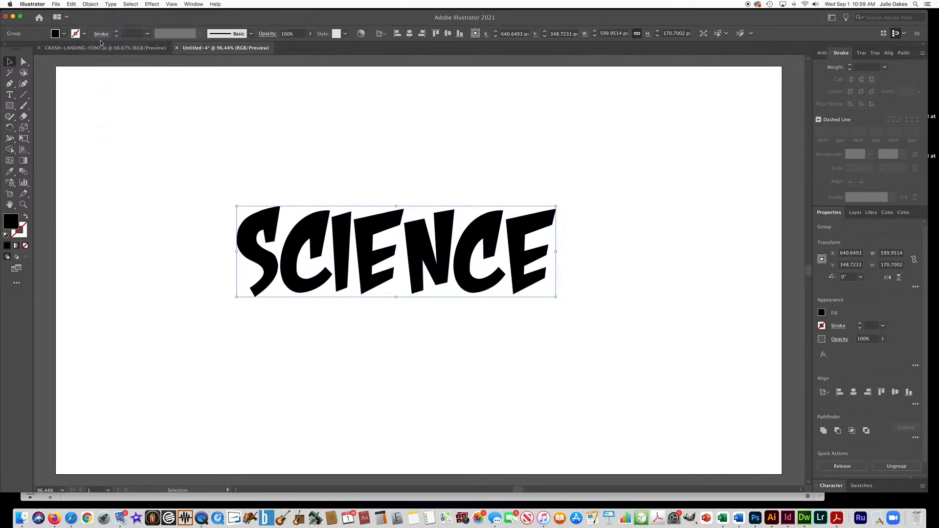
pyautogui.click(138, 138)
pyautogui.moveTo(250, 250)
pyautogui.mouseDown()
pyautogui.moveTo(192, 249)
pyautogui.moveTo(318, 264)
pyautogui.moveTo(225, 267)
pyautogui.moveTo(240, 251)
pyautogui.moveTo(239, 261)
pyautogui.moveTo(256, 250)
pyautogui.moveTo(257, 262)
pyautogui.mouseUp()
pyautogui.click(200, 272)
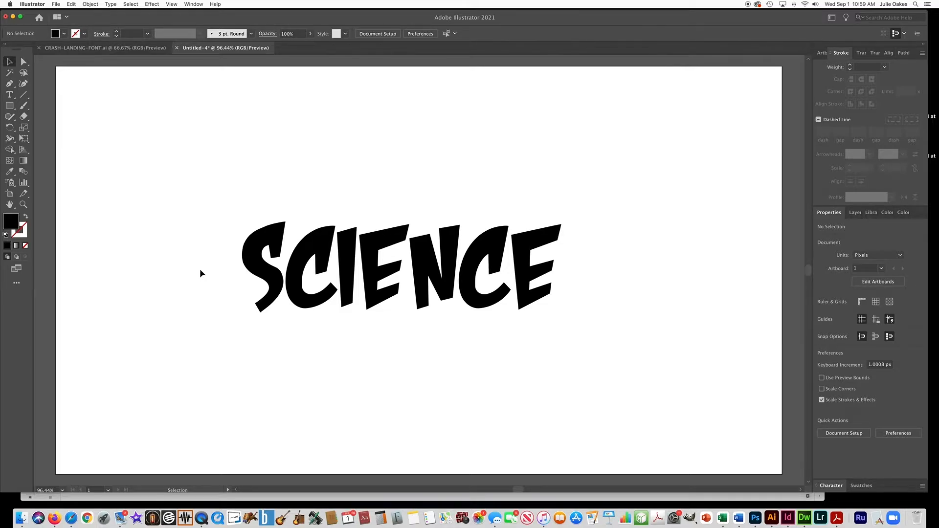
# Export the black headline to the Desktop as a PNG named SCIENCE, at High (300 ppi) resolution with a transparent background.
pyautogui.click(56, 4)
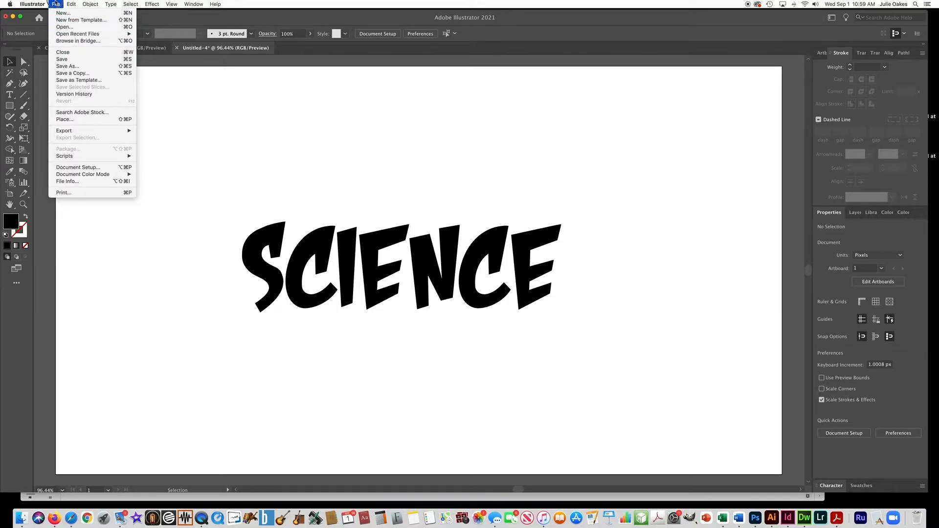
pyautogui.moveTo(71, 131)
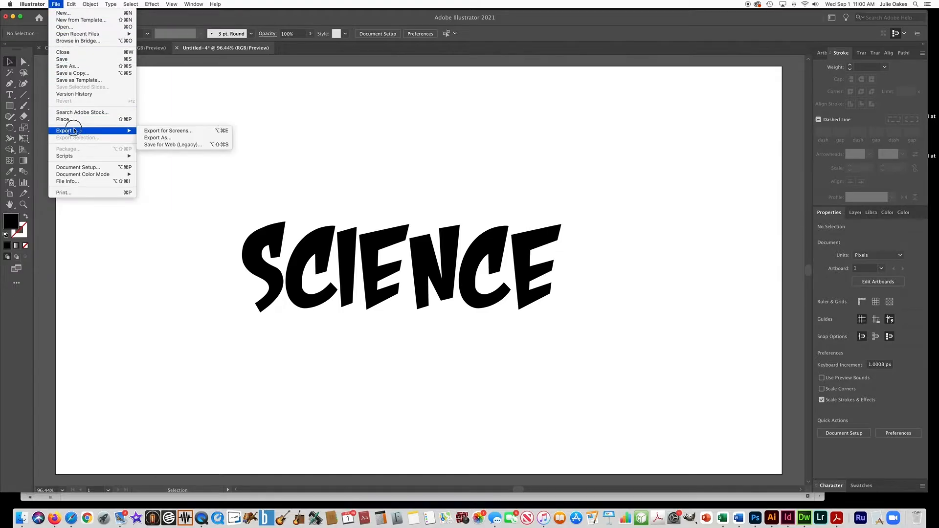
pyautogui.click(121, 134)
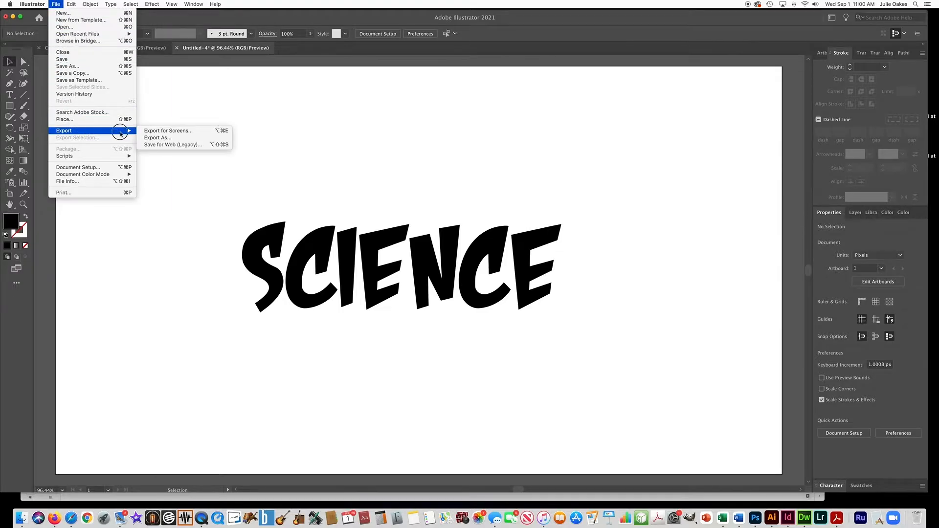
pyautogui.click(152, 138)
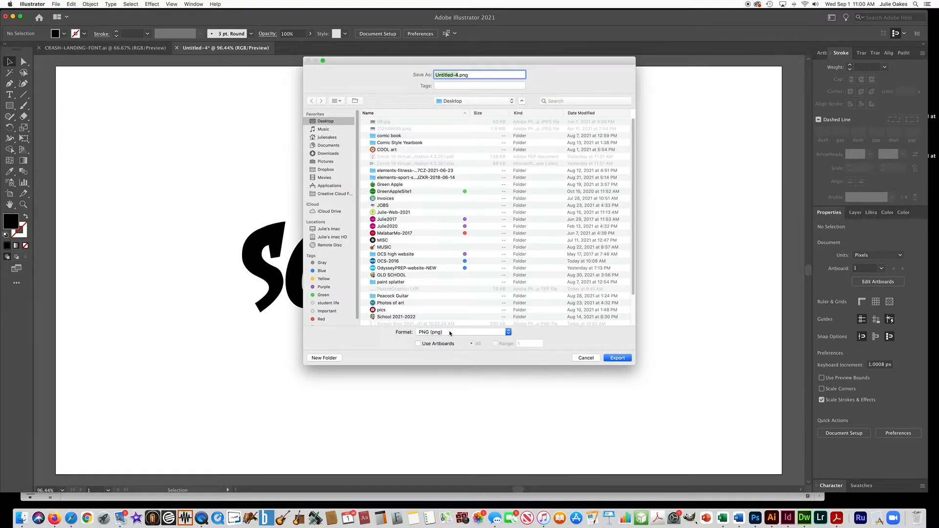
pyautogui.write('SCIENCE')
pyautogui.click(619, 359)
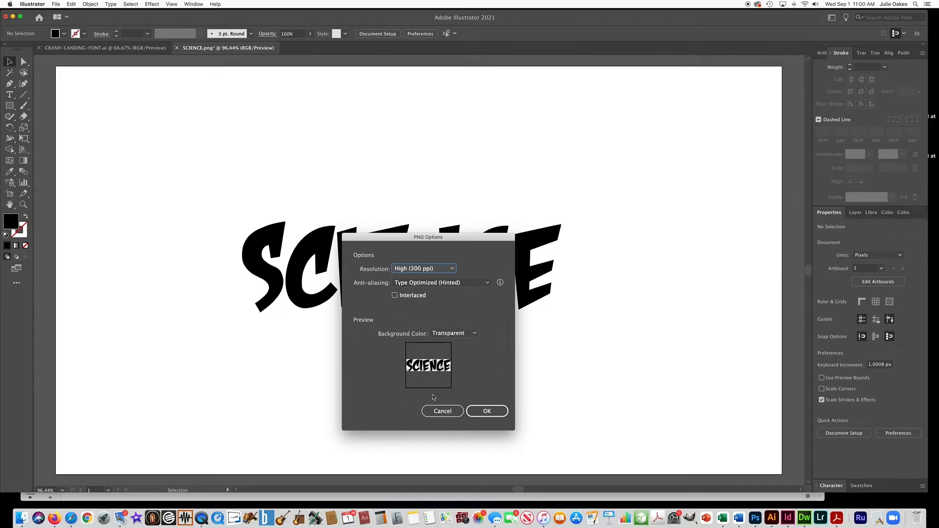
pyautogui.click(506, 413)
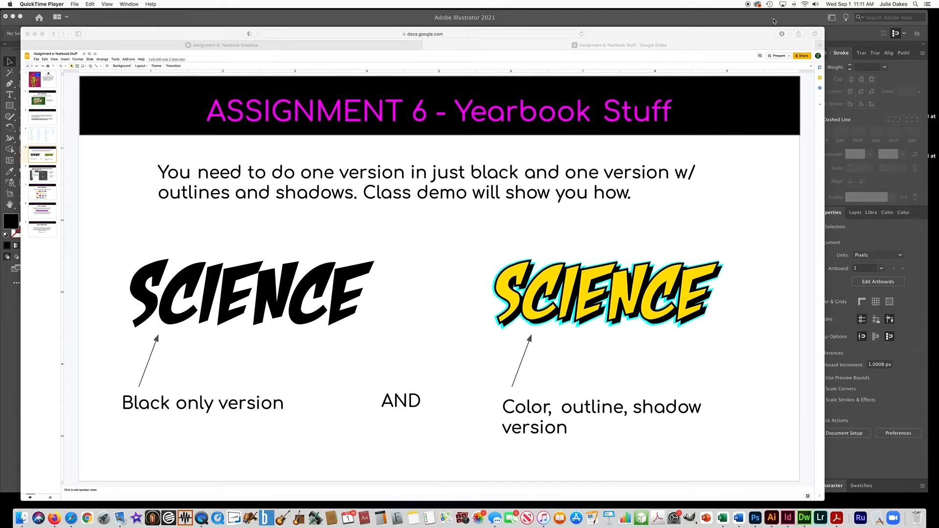
# Return to the Illustrator document and duplicate the SCIENCE group, offsetting the copy slightly up and to the left.
pyautogui.click(668, 20)
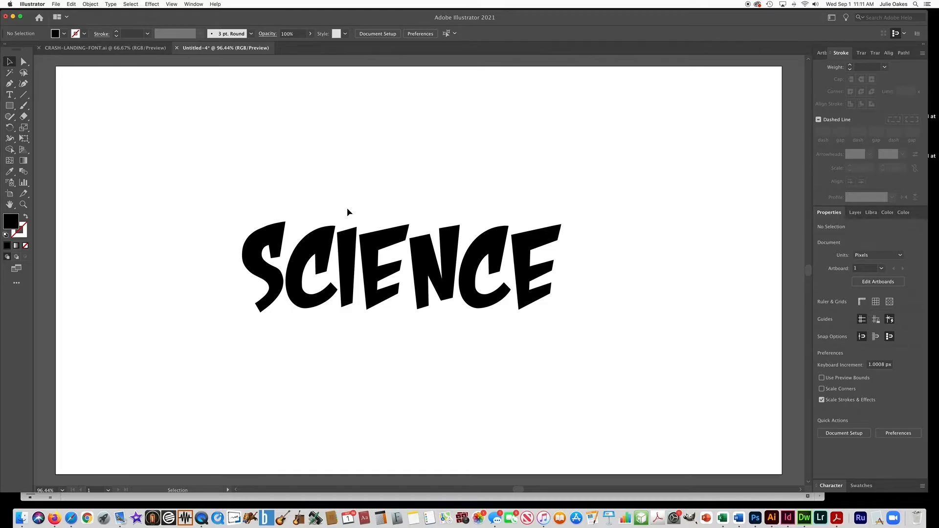
pyautogui.click(422, 272)
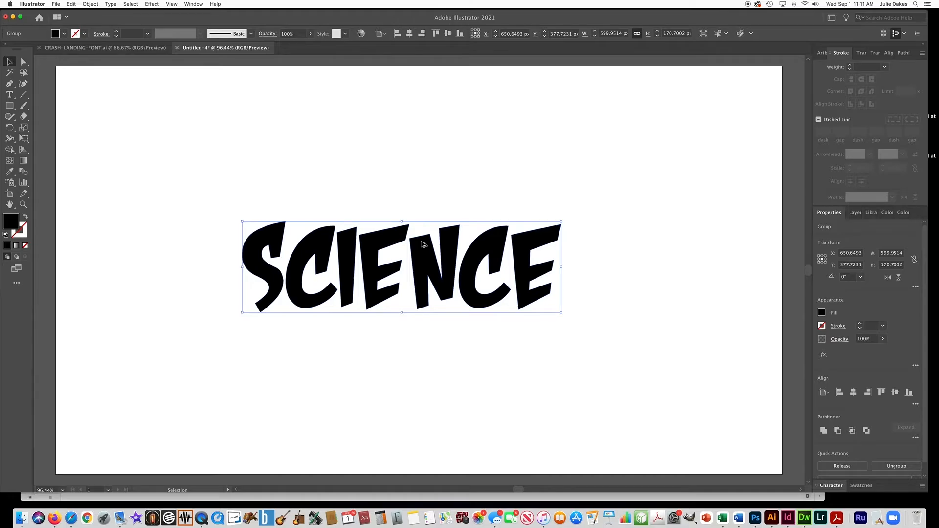
pyautogui.moveTo(423, 244); pyautogui.dragTo(418, 240)
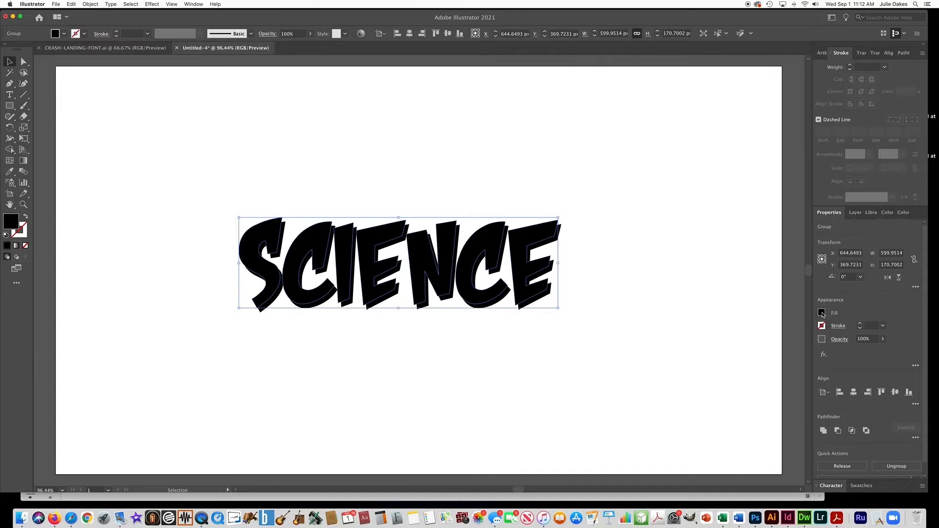
# Fill the offset front copy of SCIENCE with white and deselect it.
pyautogui.click(821, 312)
pyautogui.click(735, 346)
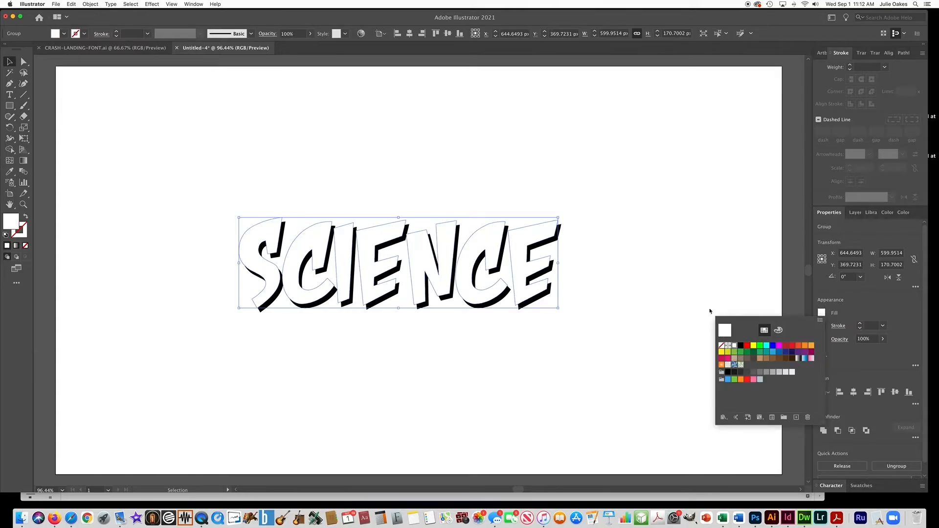
pyautogui.click(677, 253)
pyautogui.click(674, 254)
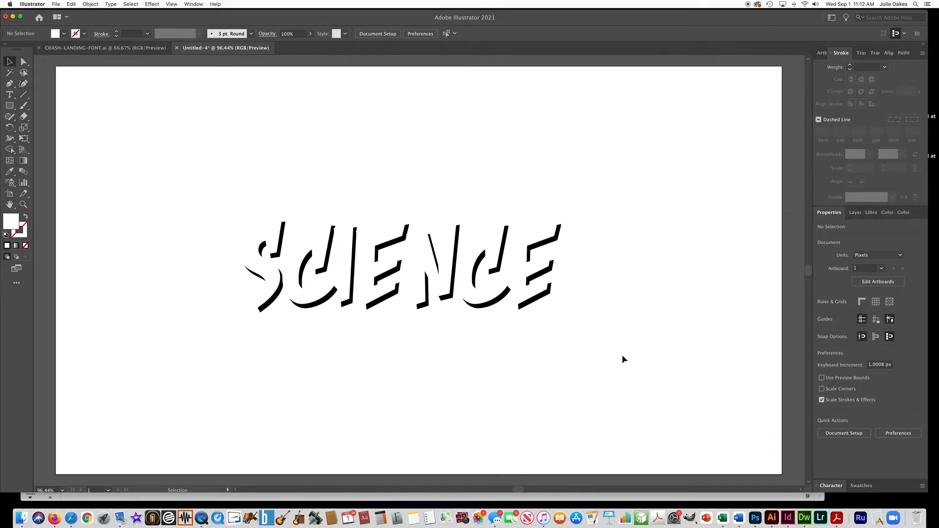
# Select the white word and its black shadow together and place a duplicate of both directly above the original.
pyautogui.click(550, 319)
pyautogui.moveTo(550, 319); pyautogui.dragTo(227, 215)
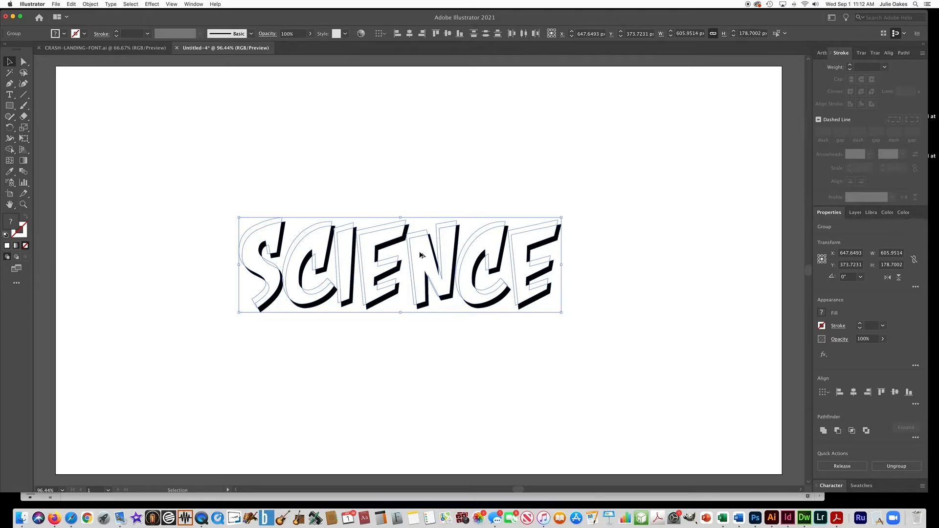
pyautogui.moveTo(418, 245); pyautogui.dragTo(423, 132)
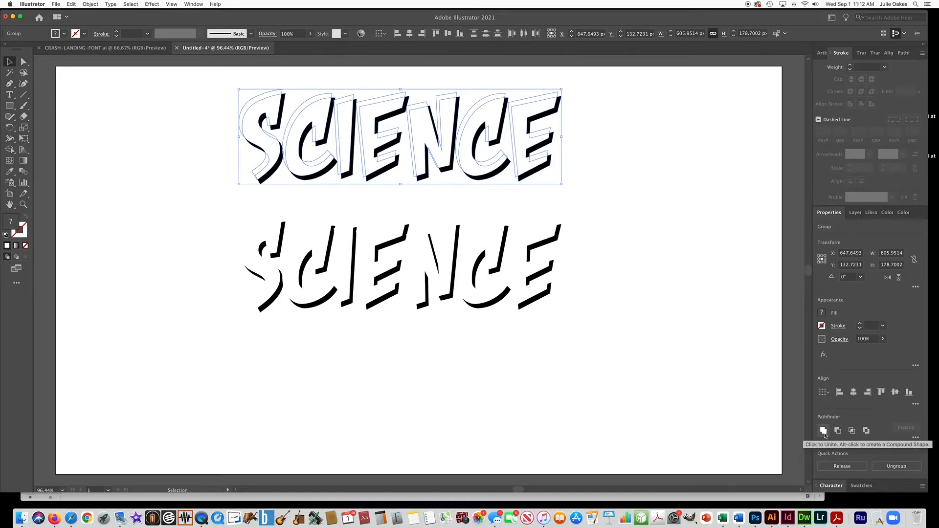
# Unite the upper copy's white and black words into a single silhouette with the Pathfinder.
pyautogui.click(191, 4)
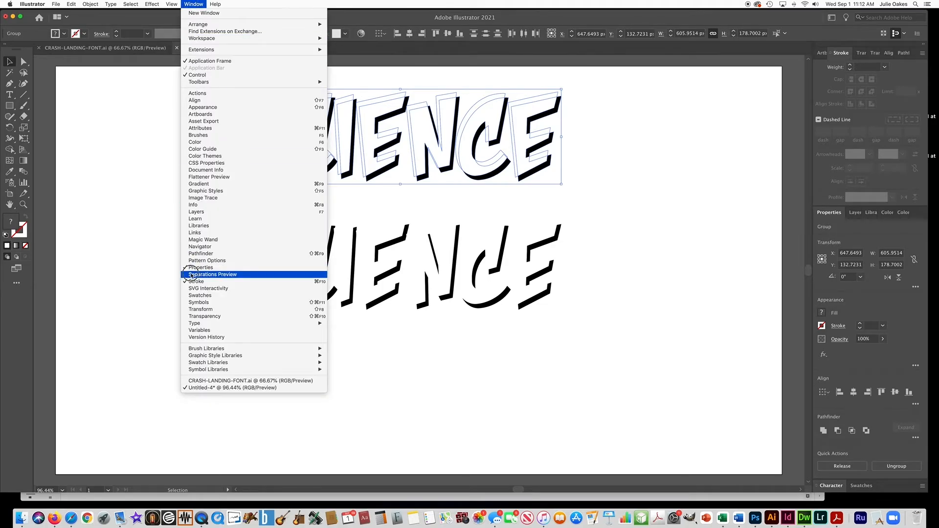
pyautogui.click(192, 4)
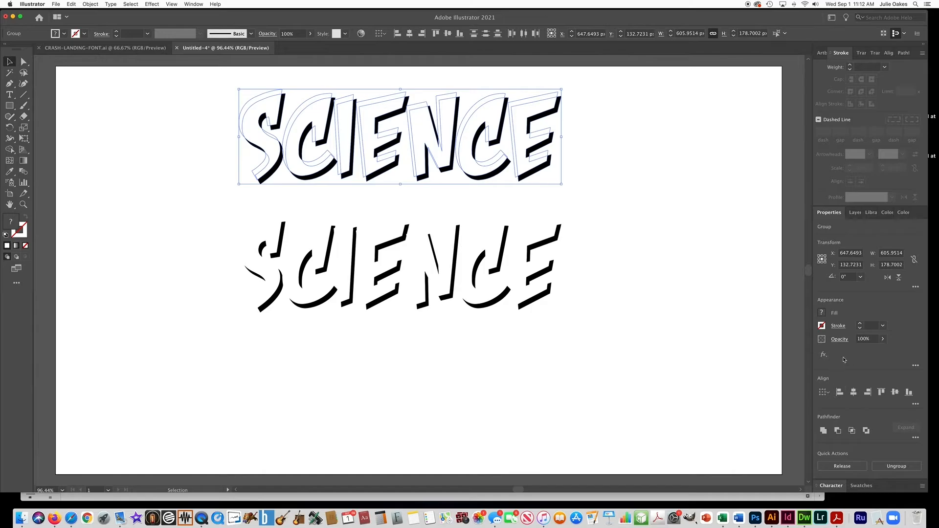
pyautogui.click(823, 431)
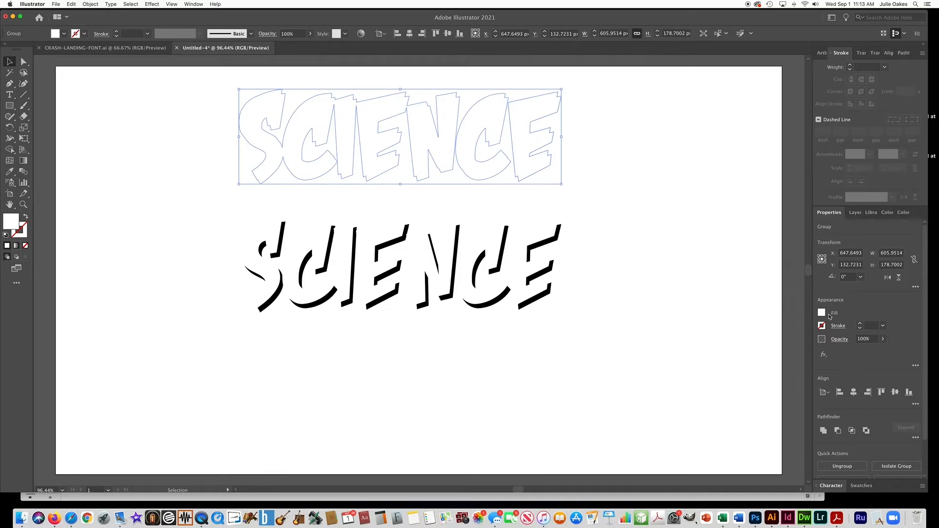
# Give the united SCIENCE silhouette a 3 pt stroke in cyan.
pyautogui.click(838, 326)
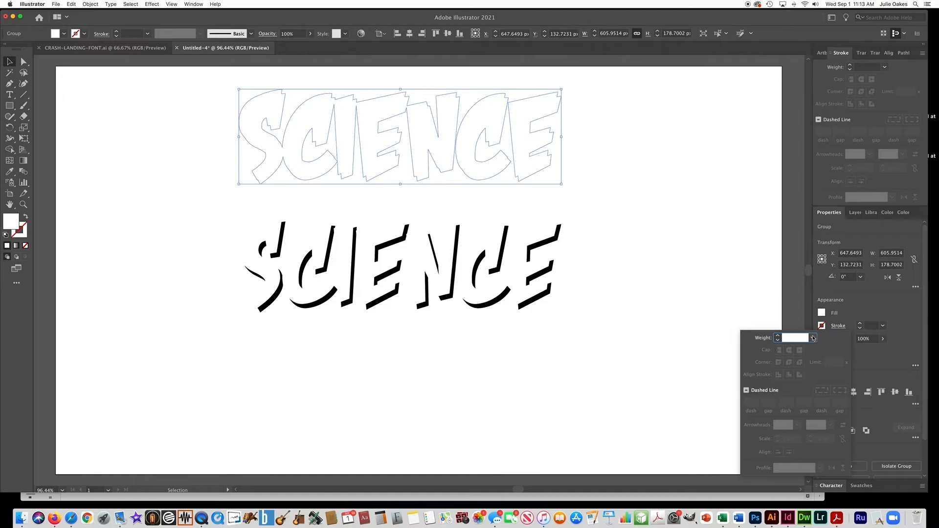
pyautogui.write('3')
pyautogui.press('Return')
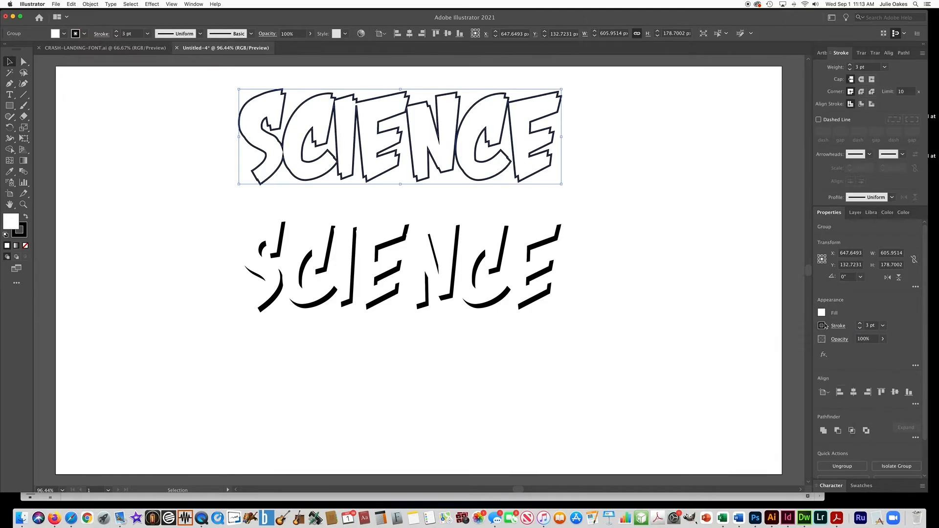
pyautogui.click(822, 326)
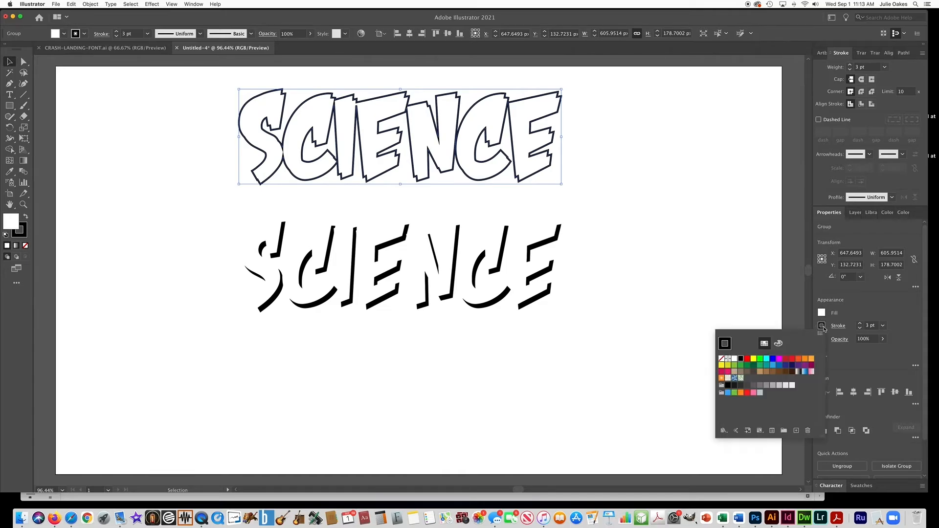
pyautogui.click(766, 361)
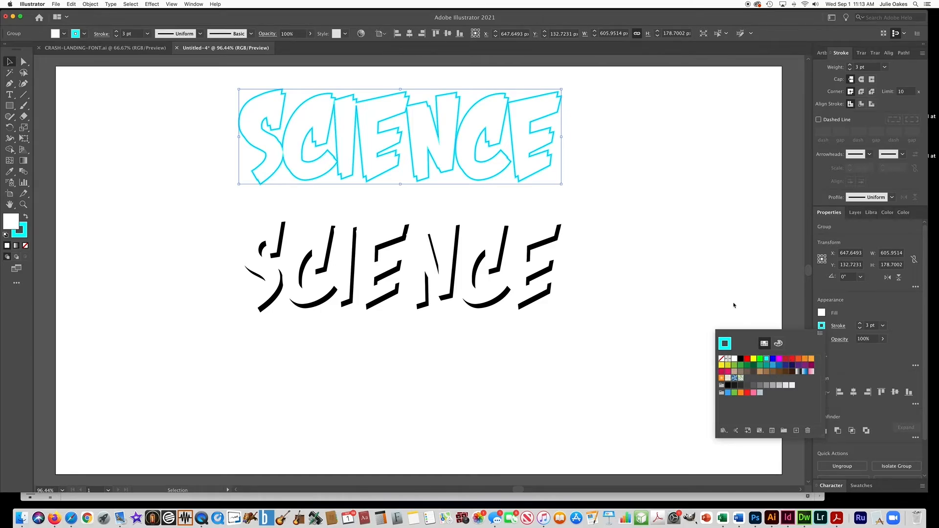
pyautogui.click(839, 327)
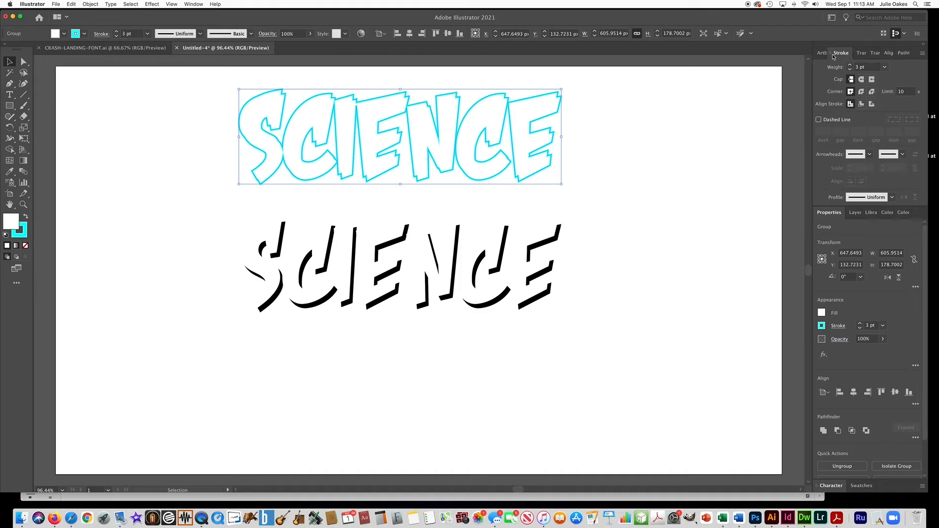
# Set the cyan stroke to a projecting cap and bevel corners, and align it to the outside of the silhouette.
pyautogui.click(193, 4)
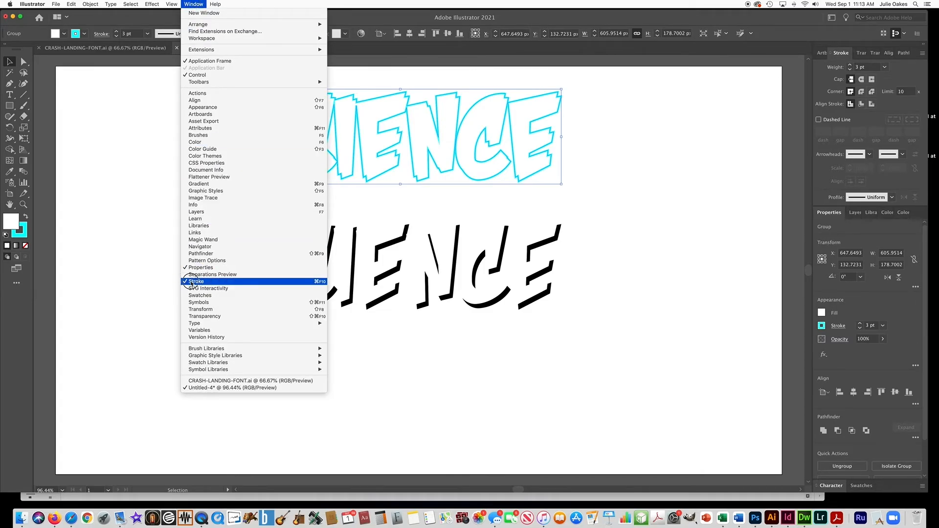
pyautogui.click(200, 3)
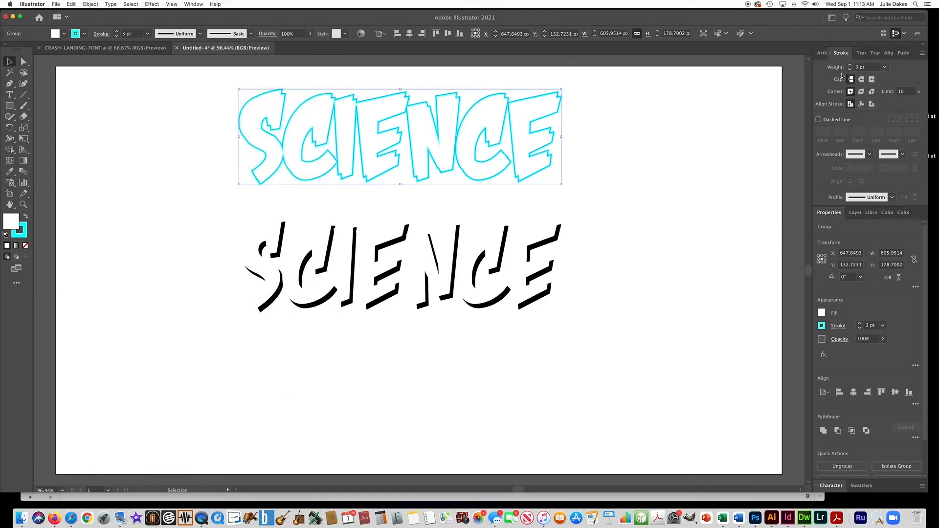
pyautogui.click(872, 79)
pyautogui.click(872, 92)
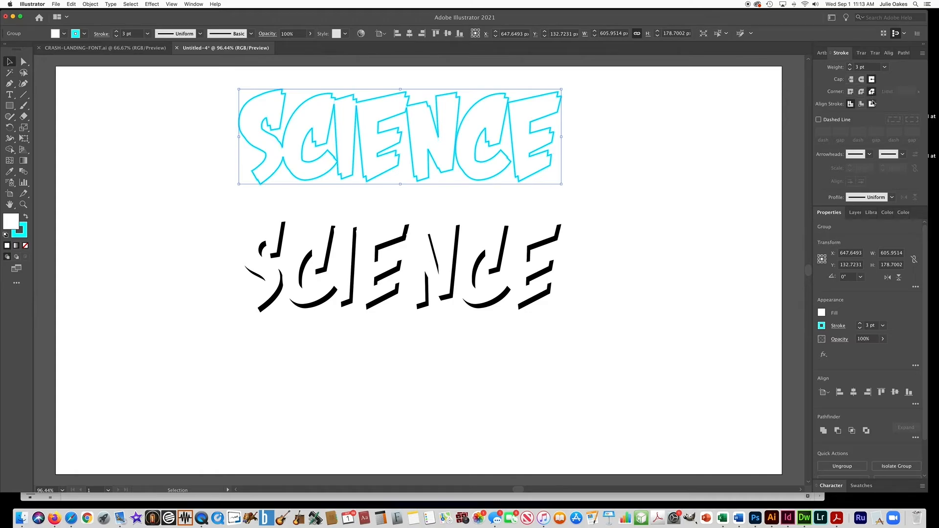
pyautogui.click(872, 103)
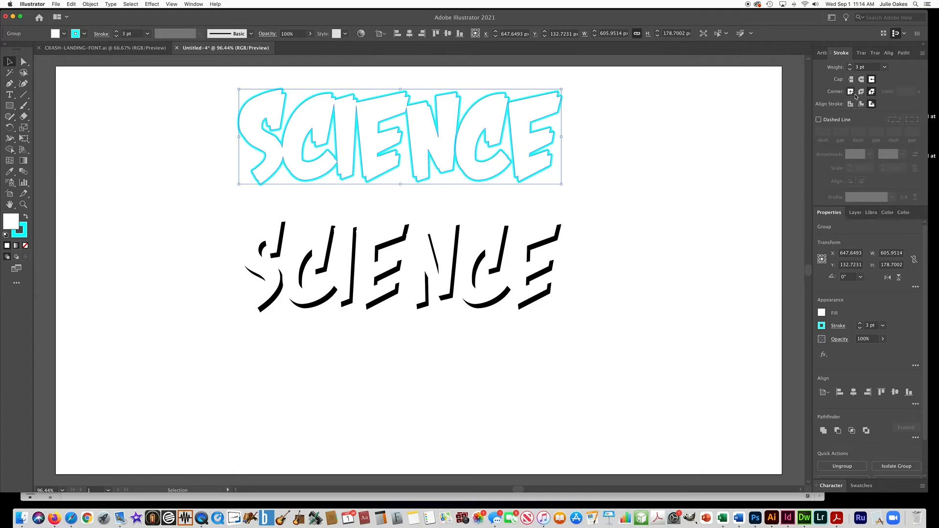
# Set the cyan outline's corners to round joins, comparing them up close with mitered corners before restoring the round ones.
pyautogui.click(863, 93)
pyautogui.press('super+space')
pyautogui.keyDown('super'); pyautogui.click(534, 107); pyautogui.keyUp('super')
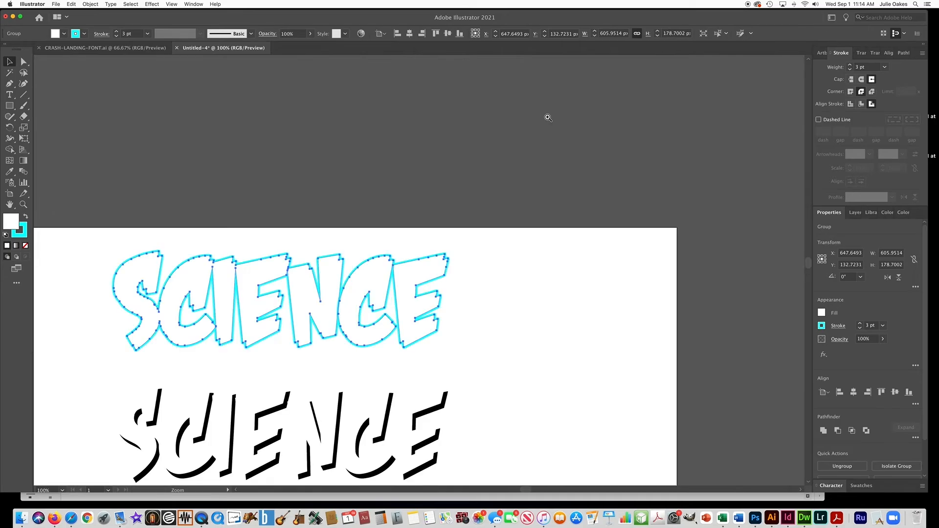
pyautogui.keyDown('super'); pyautogui.click(457, 178); pyautogui.keyUp('super')
pyautogui.keyDown('super'); pyautogui.click(449, 182); pyautogui.keyUp('super')
pyautogui.keyDown('super'); pyautogui.click(451, 154); pyautogui.keyUp('super')
pyautogui.press('space')
pyautogui.moveTo(487, 218); pyautogui.dragTo(470, 1)
pyautogui.moveTo(435, 285); pyautogui.dragTo(786, 88)
pyautogui.moveTo(390, 257); pyautogui.dragTo(762, 249)
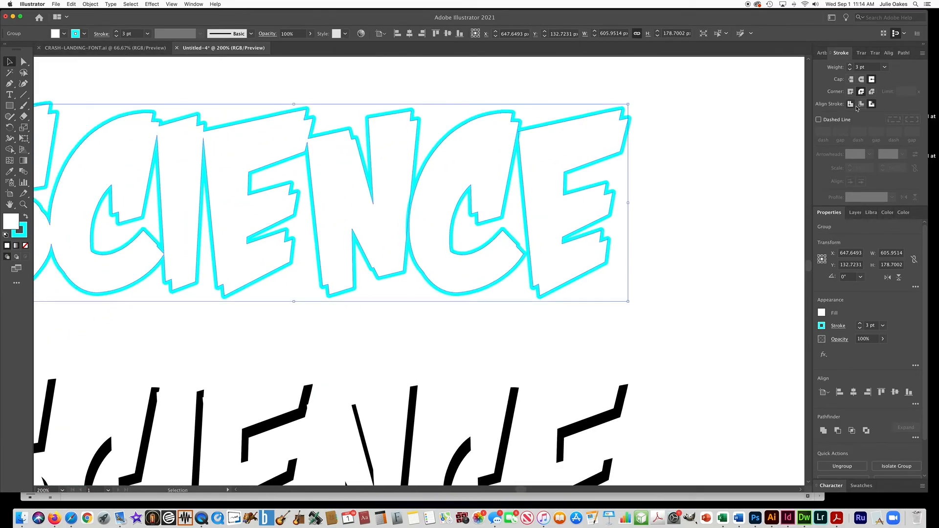
pyautogui.click(852, 92)
pyautogui.click(862, 92)
pyautogui.click(714, 151)
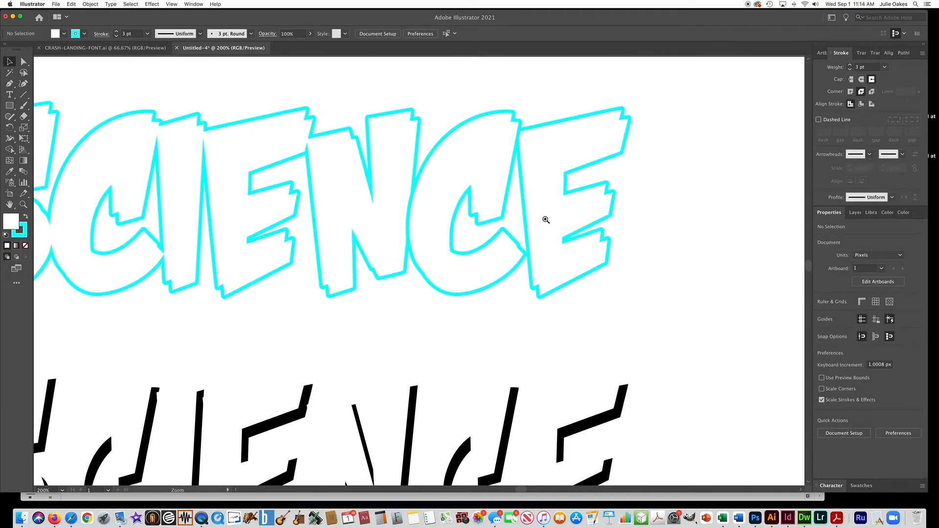
# Send the cyan-outlined SCIENCE silhouette to the back and move it straight down so it lines up behind the black-shadowed word.
pyautogui.keyDown('alt'); pyautogui.keyDown('super'); pyautogui.click(546, 217); pyautogui.keyUp('super'); pyautogui.keyUp('alt')
pyautogui.keyDown('alt'); pyautogui.keyDown('super'); pyautogui.click(508, 231); pyautogui.keyUp('super'); pyautogui.keyUp('alt')
pyautogui.moveTo(494, 237); pyautogui.dragTo(623, 157)
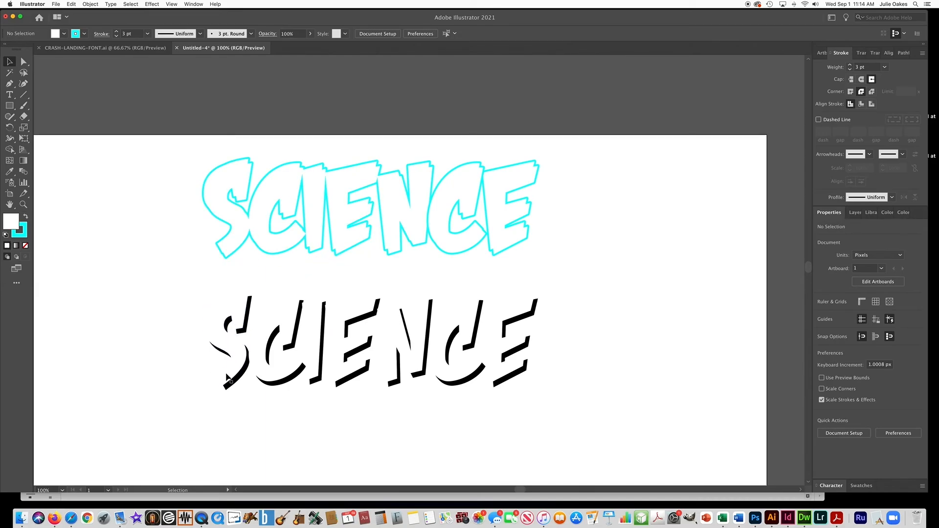
pyautogui.moveTo(178, 218); pyautogui.dragTo(483, 262)
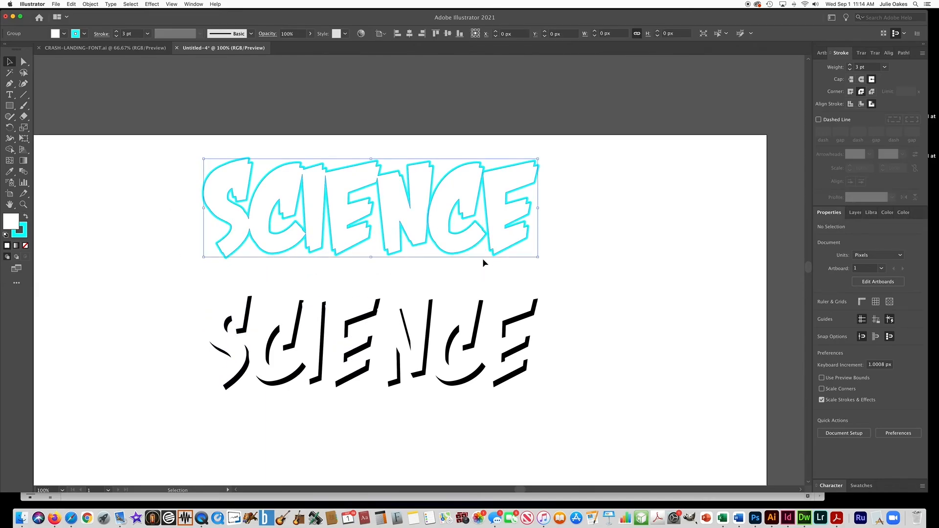
pyautogui.click(93, 5)
pyautogui.moveTo(112, 20)
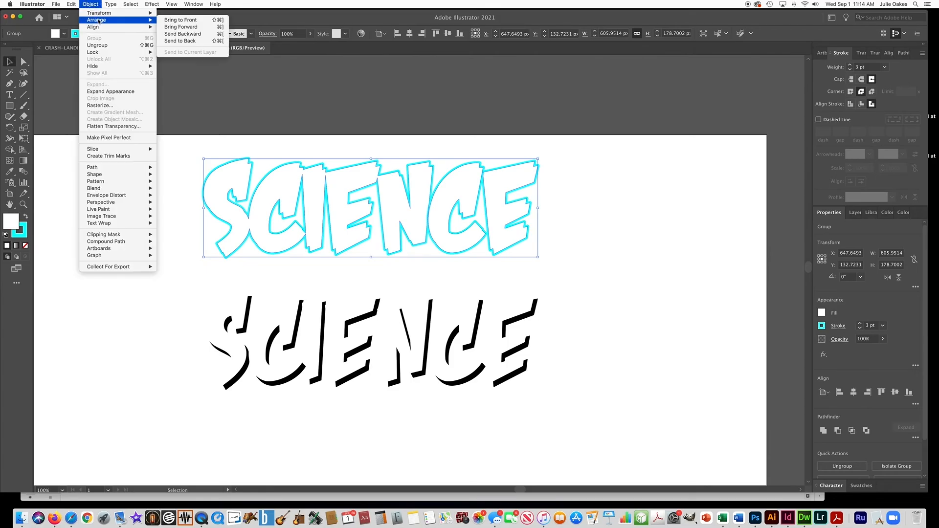
pyautogui.click(181, 41)
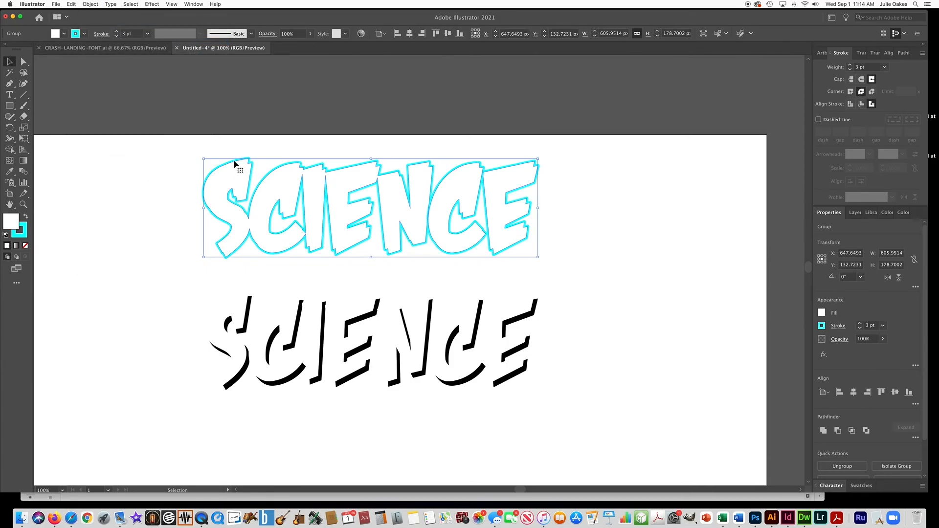
pyautogui.moveTo(235, 172); pyautogui.dragTo(235, 297)
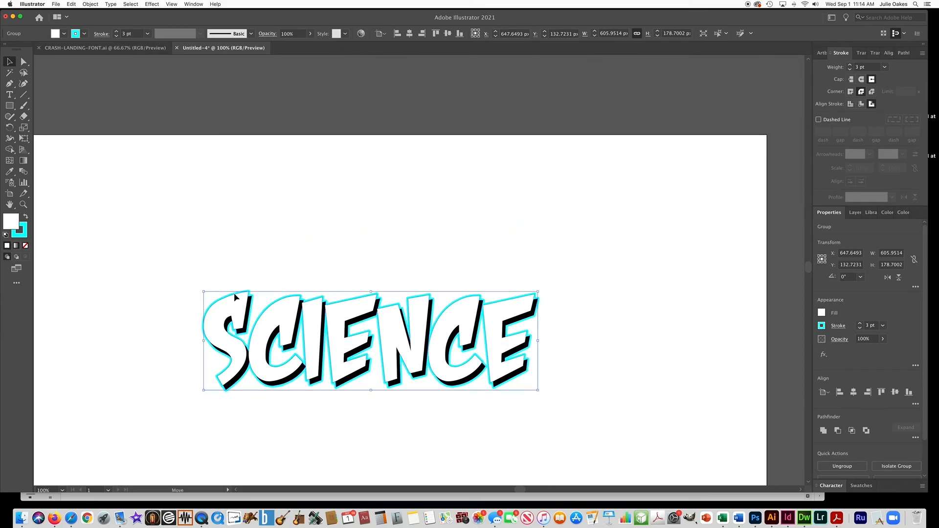
pyautogui.click(177, 217)
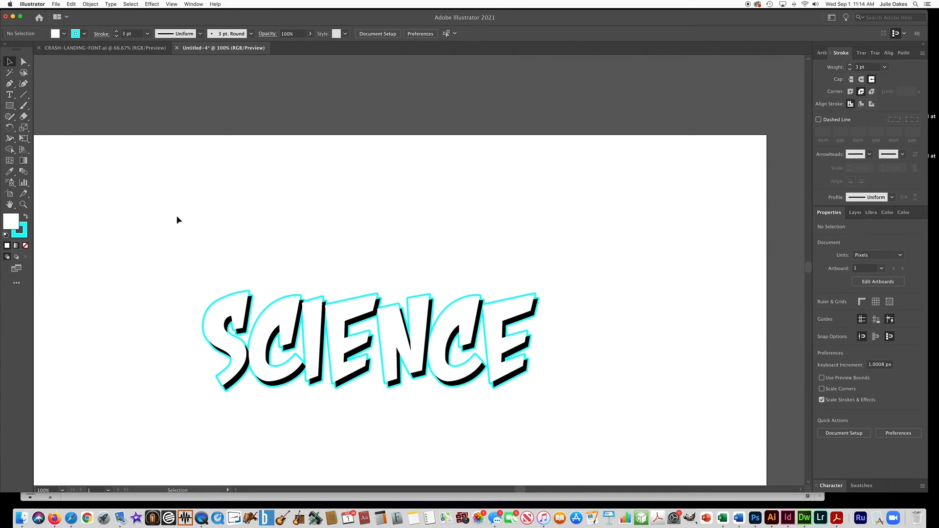
# Export the artwork to the Desktop as a PNG named science2 at High (300 ppi) resolution with a transparent background.
pyautogui.click(56, 4)
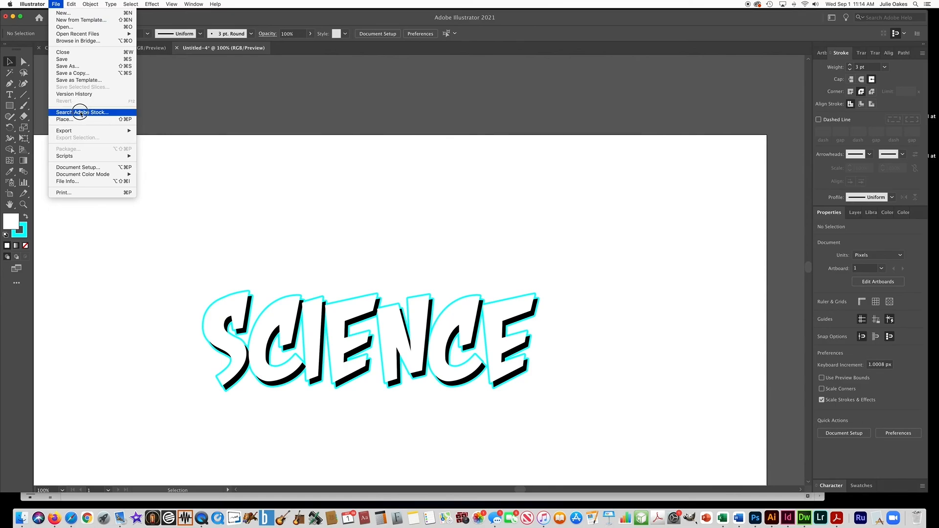
pyautogui.moveTo(84, 133)
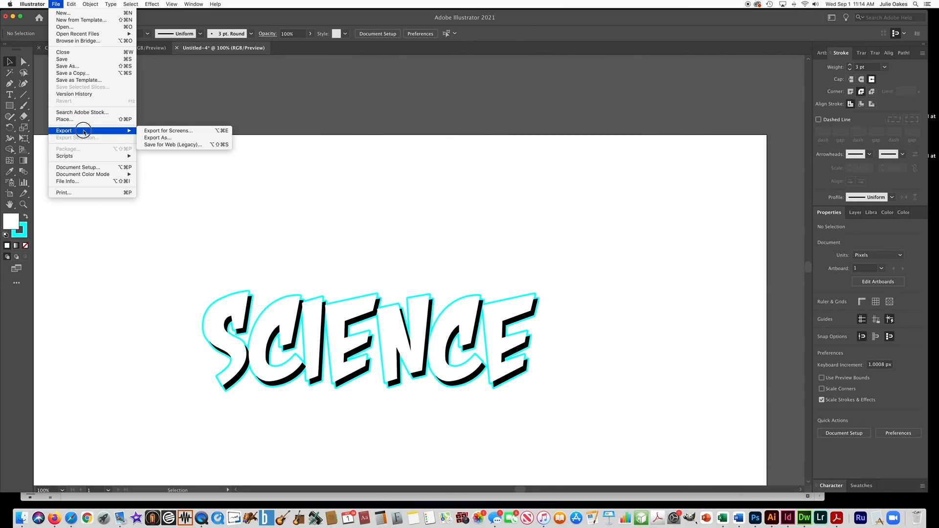
pyautogui.click(170, 138)
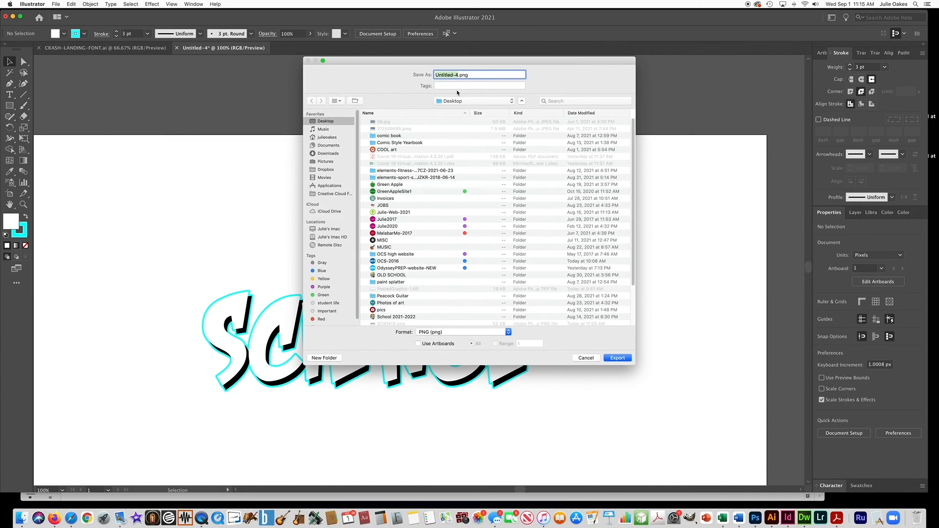
pyautogui.write('science2')
pyautogui.click(609, 359)
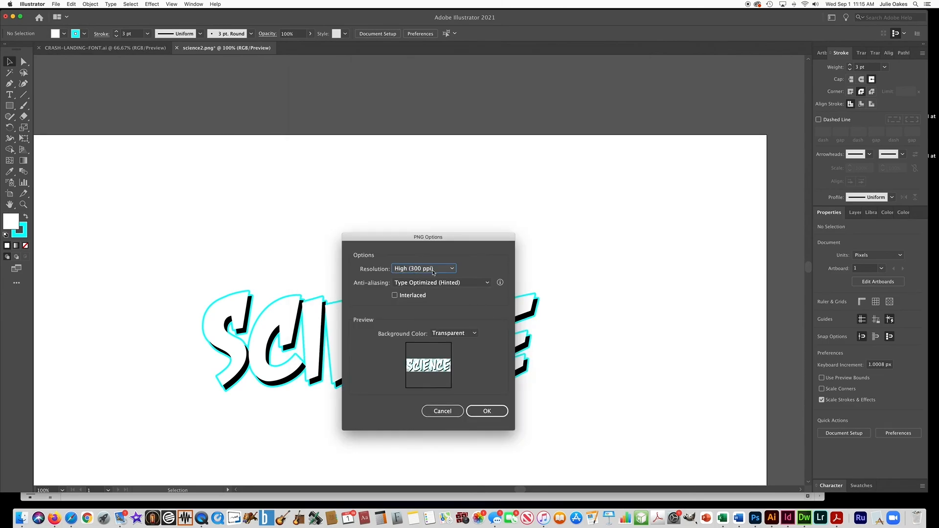
pyautogui.click(488, 410)
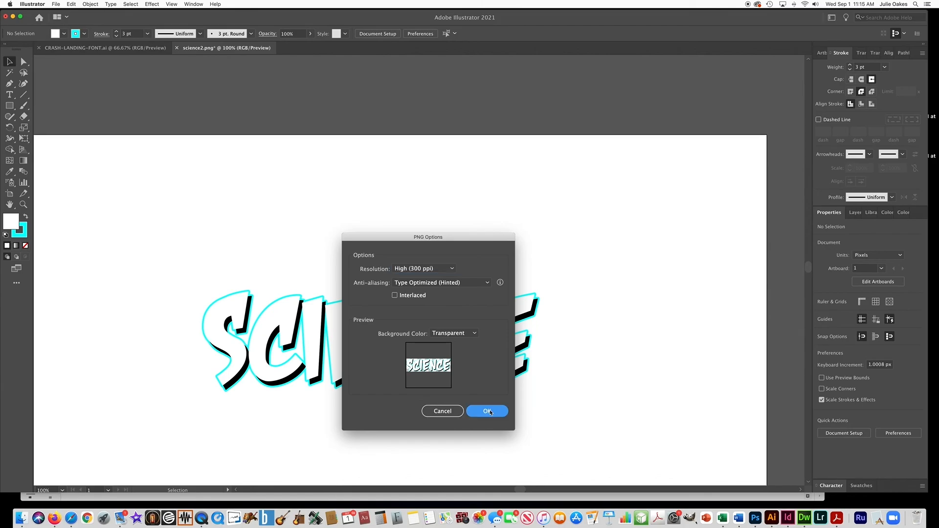